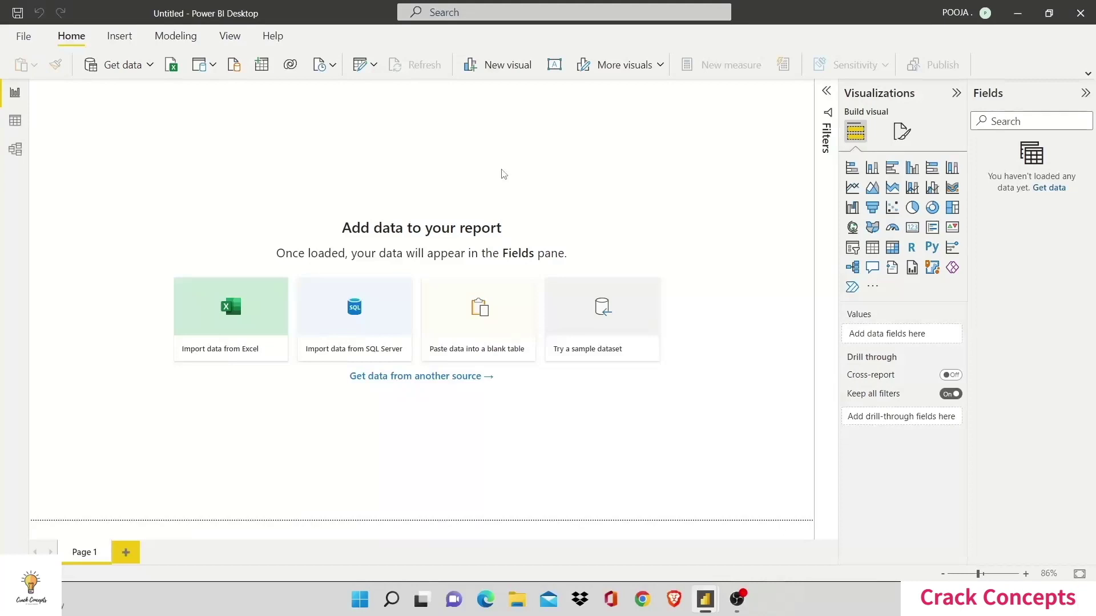
- Load the financials table from the sample dataset Financial Sample.xlsx and expand its field list
{"action": "left_click", "coordinate": [605, 320]}
{"action": "left_click", "coordinate": [593, 393]}
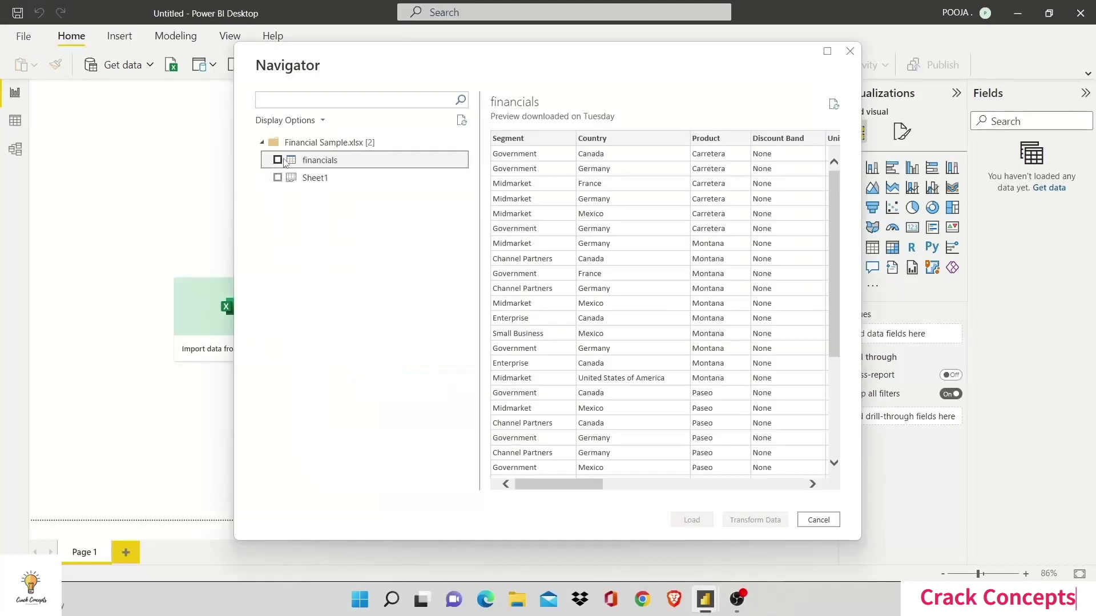
{"action": "left_click", "coordinate": [278, 160]}
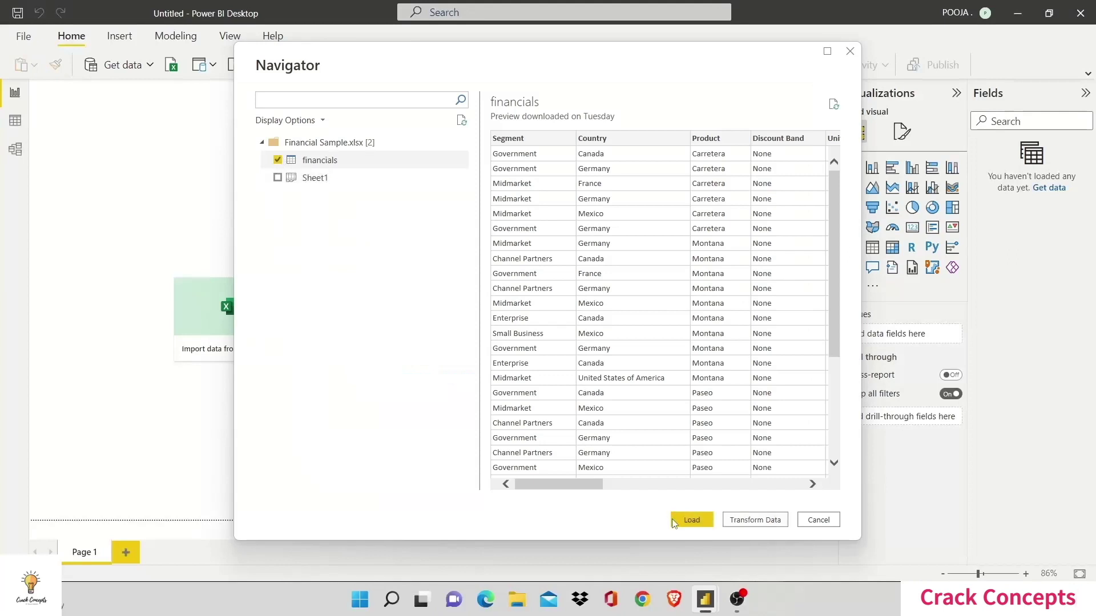
{"action": "left_click", "coordinate": [688, 520]}
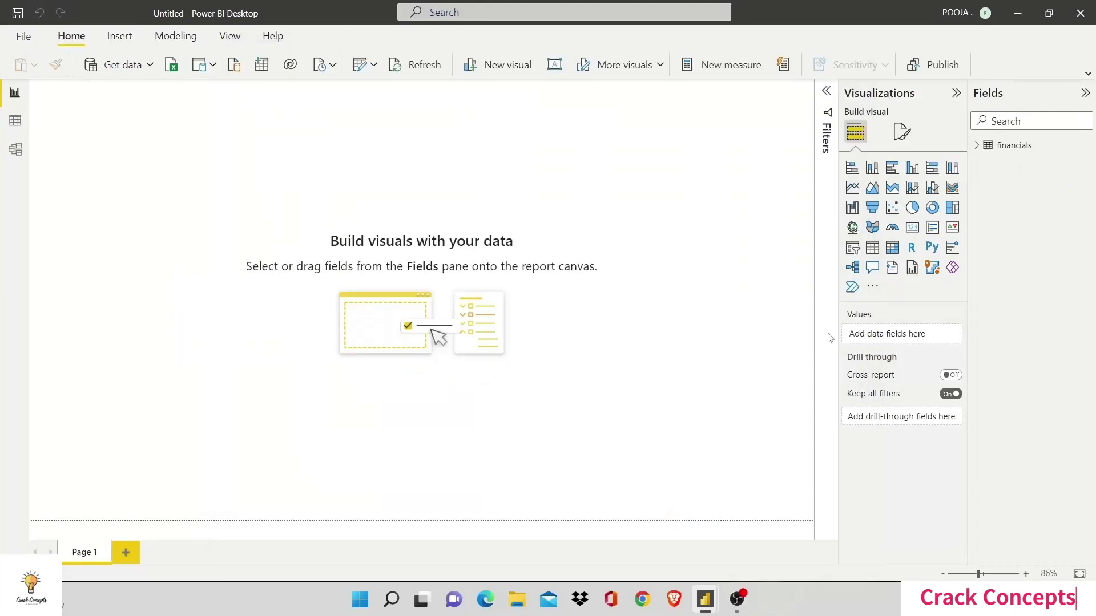
{"action": "left_click", "coordinate": [978, 145]}
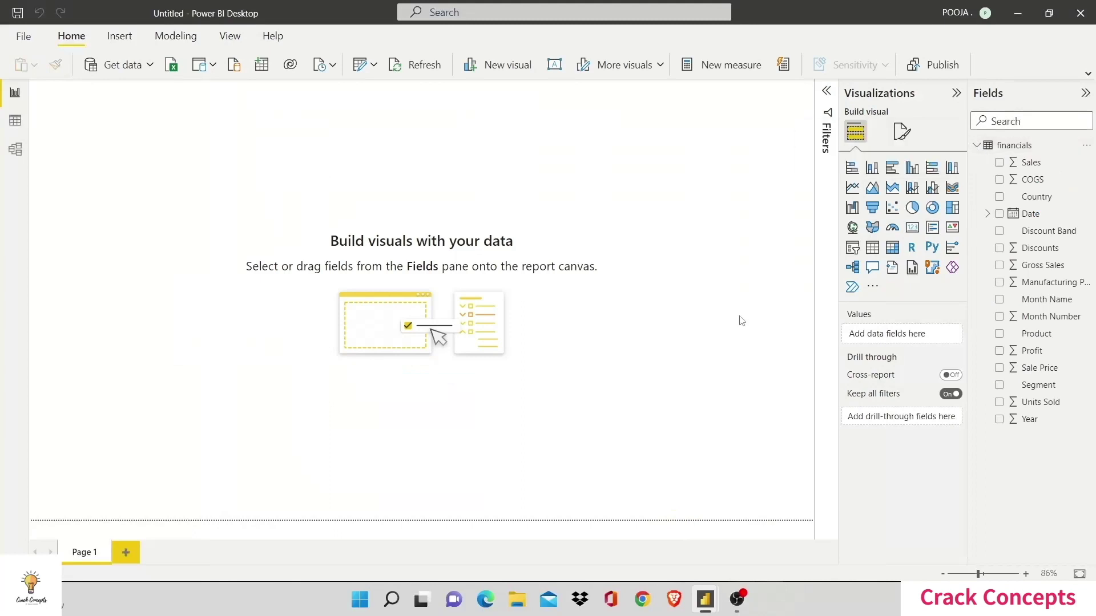
- Add a clustered column chart of Units Sold by Month Name and enlarge it to fill the left half of the report page
{"action": "left_click", "coordinate": [911, 168]}
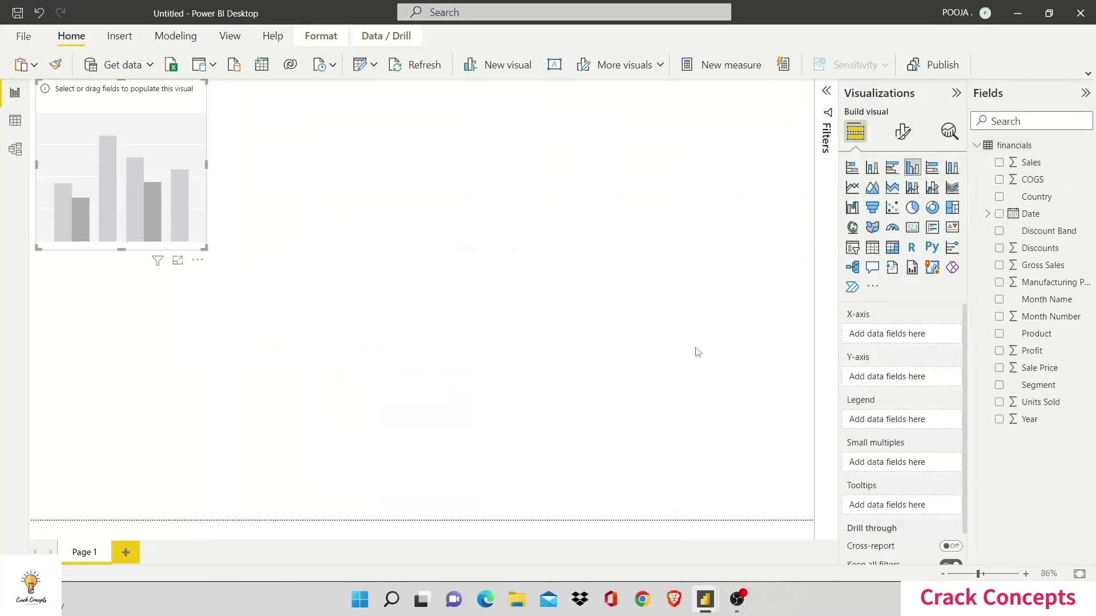
{"action": "left_click_drag", "start_coordinate": [1034, 299], "coordinate": [909, 335]}
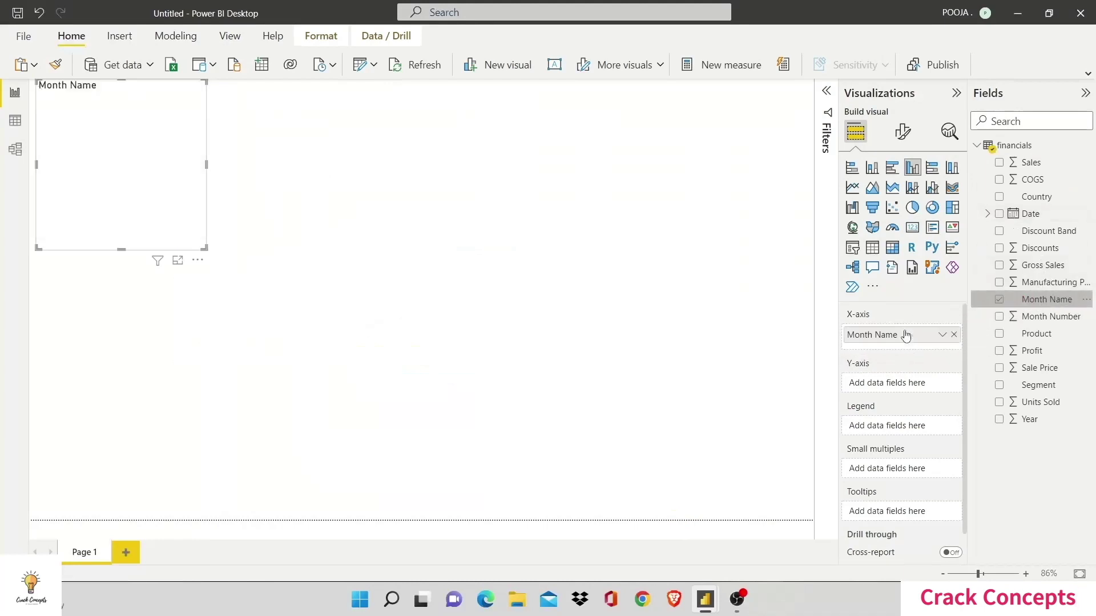
{"action": "left_click_drag", "start_coordinate": [1028, 406], "coordinate": [912, 386]}
{"action": "left_click_drag", "start_coordinate": [210, 248], "coordinate": [423, 520]}
{"action": "left_click", "coordinate": [650, 340]}
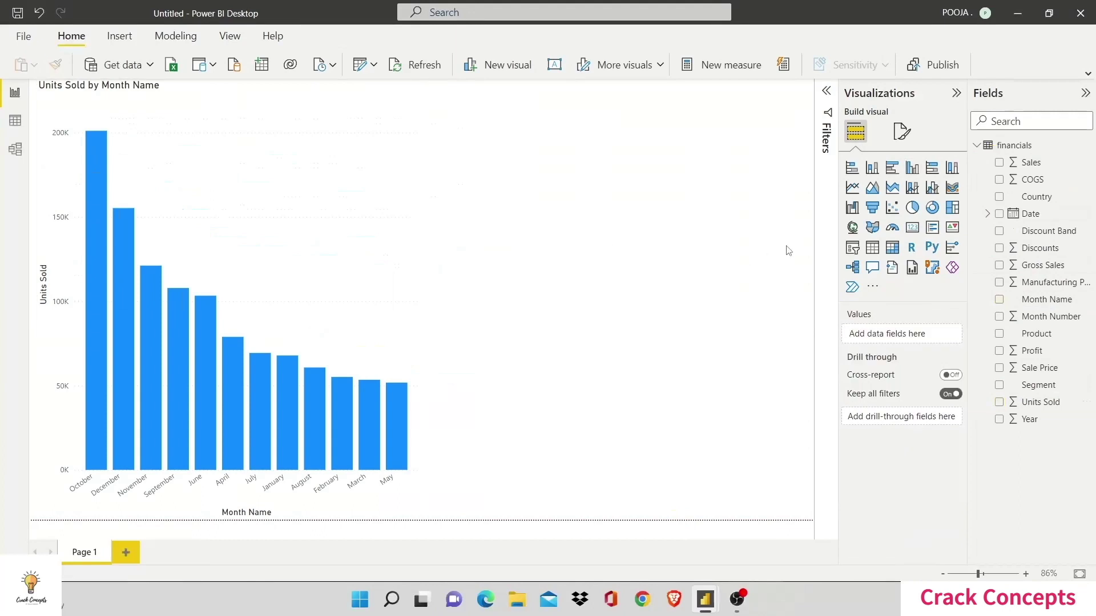
- Add a pie chart of Units Sold by Segment beside the column chart and shorten it to the page's upper half
{"action": "left_click", "coordinate": [914, 209]}
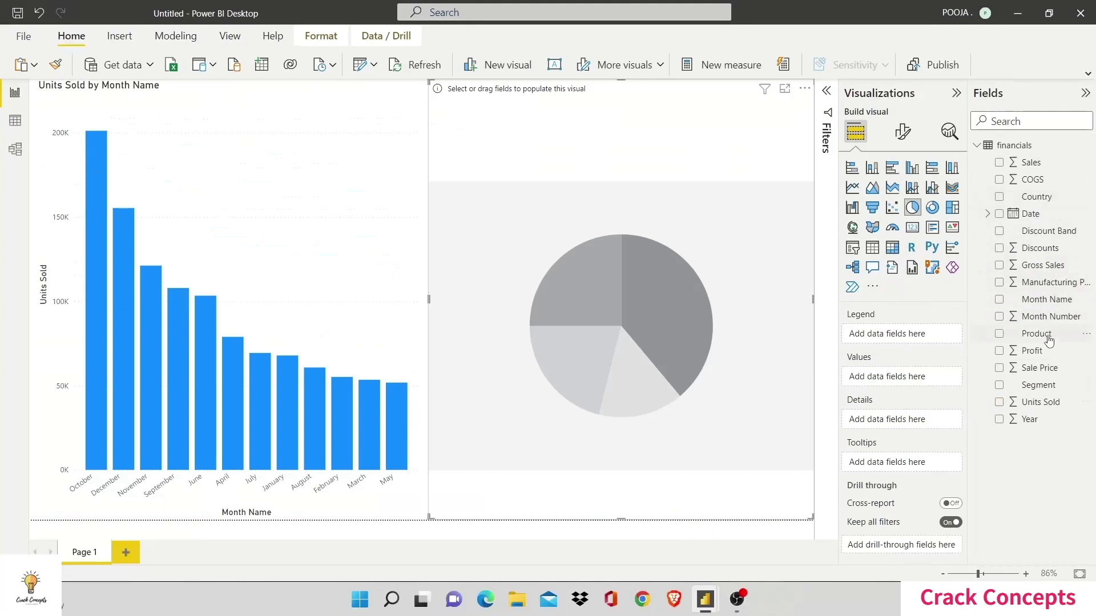
{"action": "left_click_drag", "start_coordinate": [1039, 385], "coordinate": [917, 337]}
{"action": "left_click_drag", "start_coordinate": [1026, 407], "coordinate": [910, 384]}
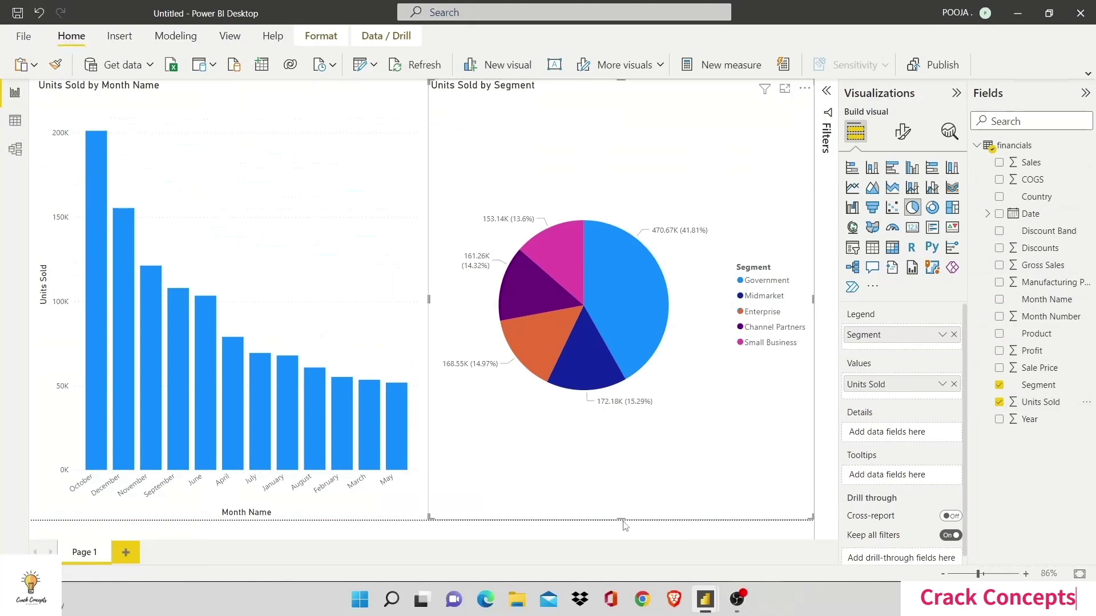
{"action": "left_click_drag", "start_coordinate": [621, 515], "coordinate": [641, 329]}
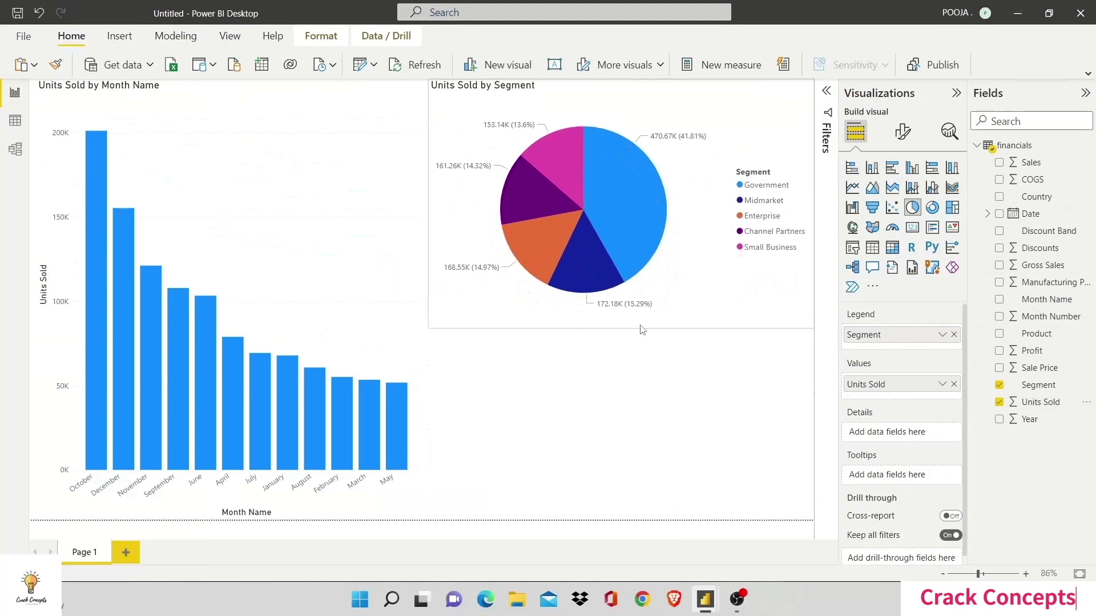
{"action": "left_click", "coordinate": [675, 420]}
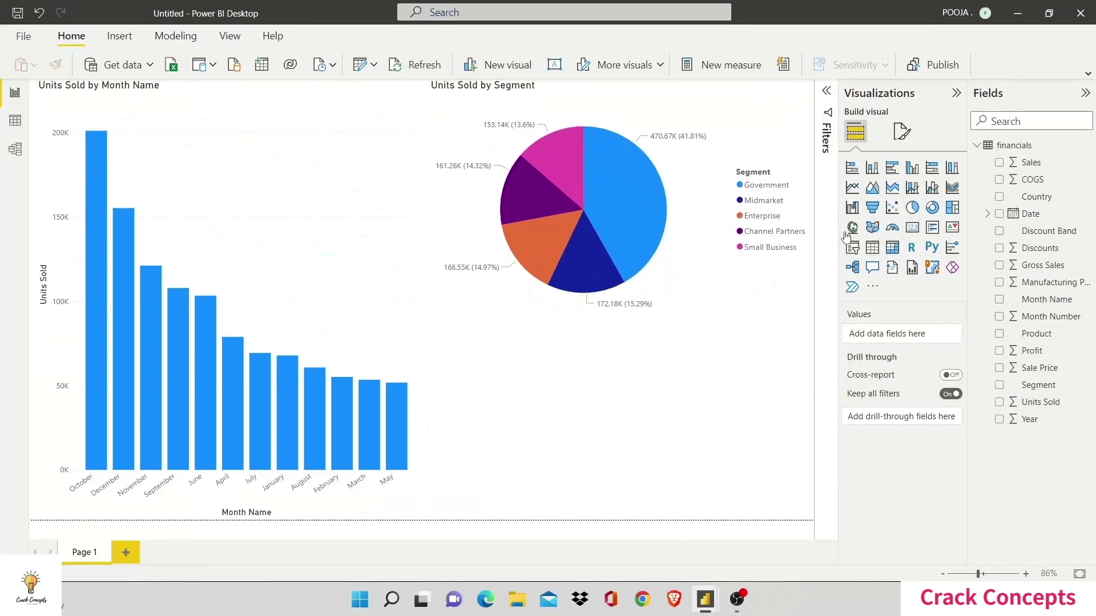
- Add a slicer for the Country field below the pie chart, and collapse the visualization and field lists
{"action": "left_click", "coordinate": [852, 248]}
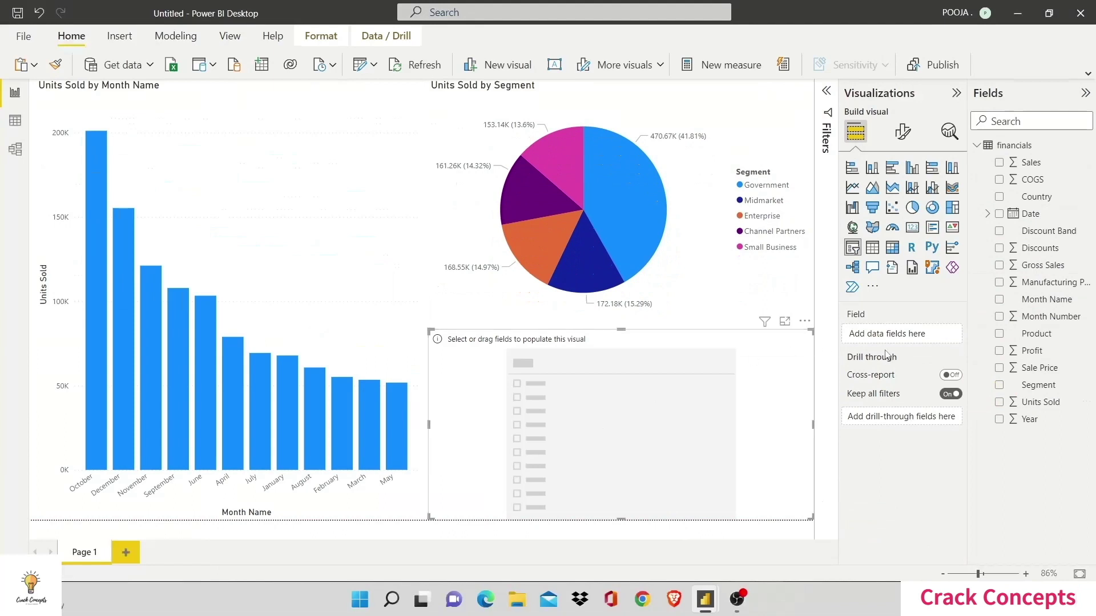
{"action": "left_click_drag", "start_coordinate": [1027, 196], "coordinate": [916, 335]}
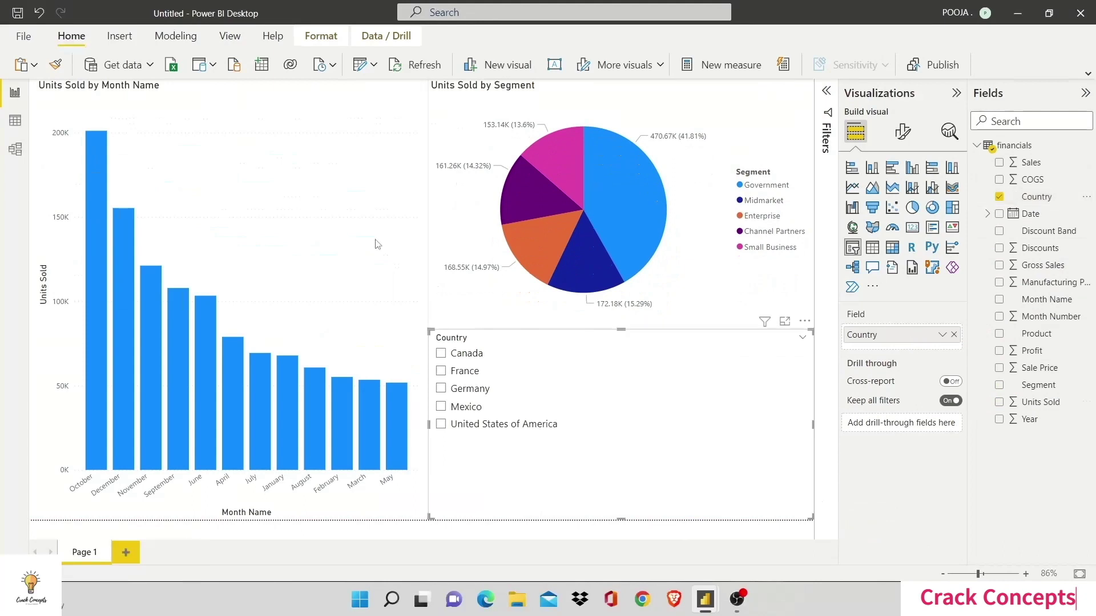
{"action": "mouse_move", "coordinate": [560, 198]}
{"action": "left_click", "coordinate": [956, 93]}
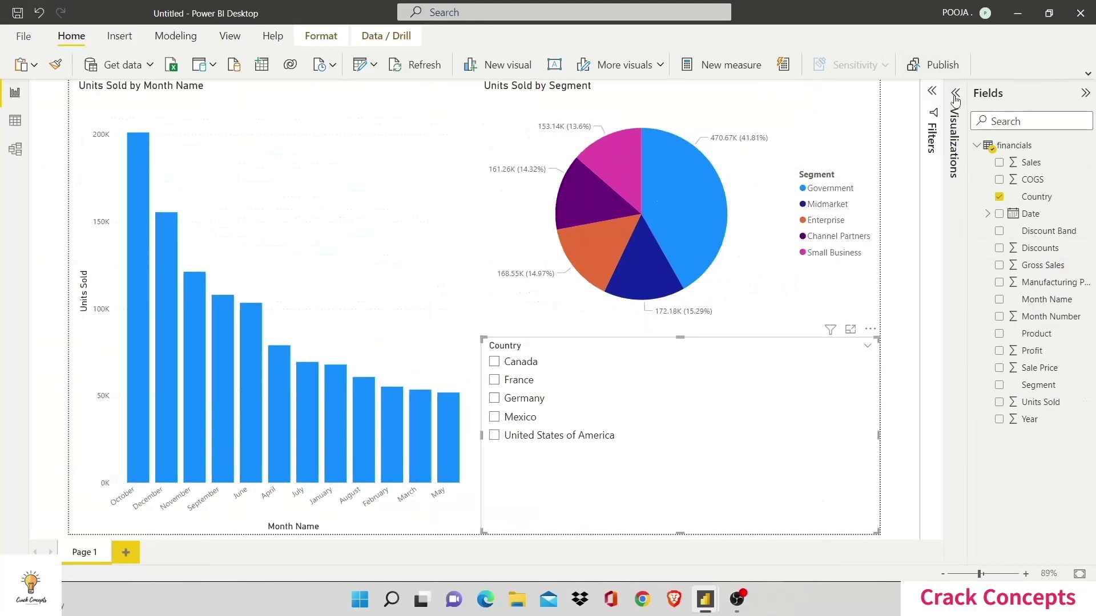
{"action": "left_click", "coordinate": [1085, 93]}
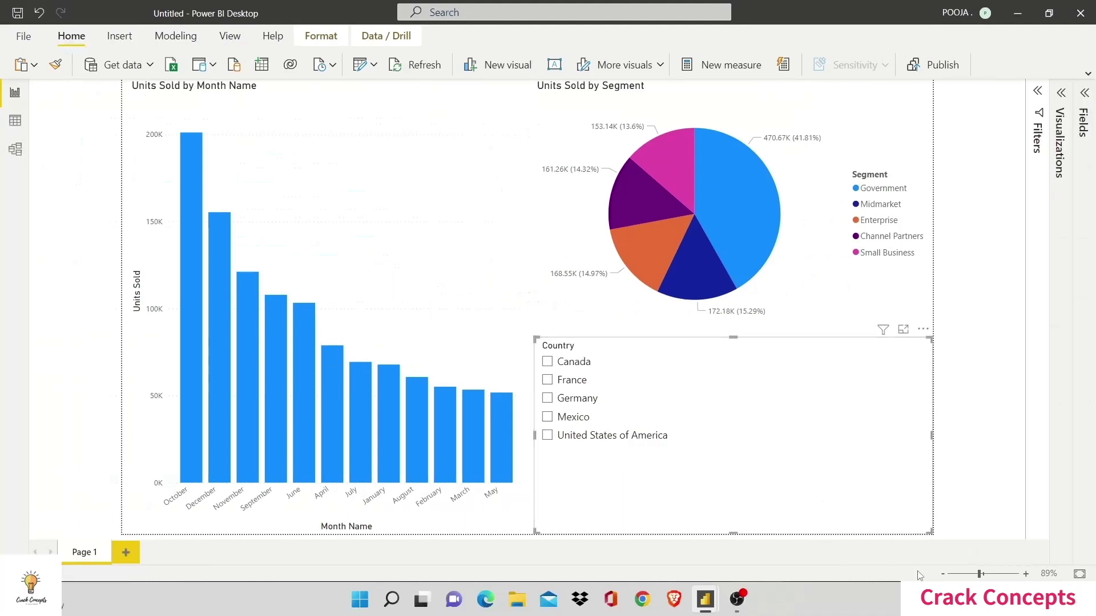
- Test the Country slicer by filtering the charts for Canada, France and United States of America, and clear the selection
{"action": "left_click", "coordinate": [549, 369]}
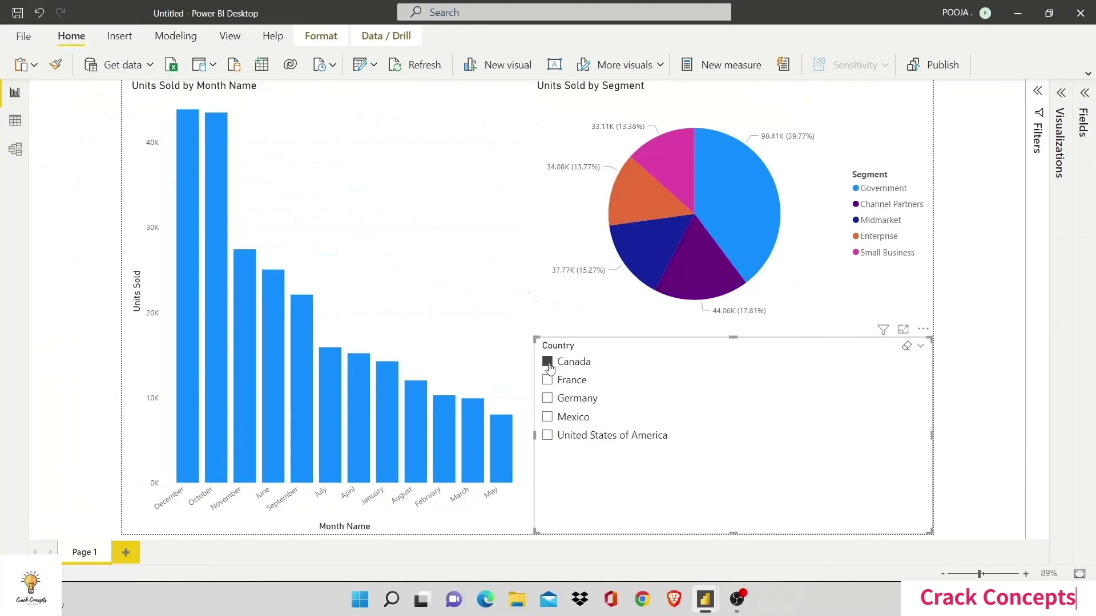
{"action": "left_click", "coordinate": [549, 368]}
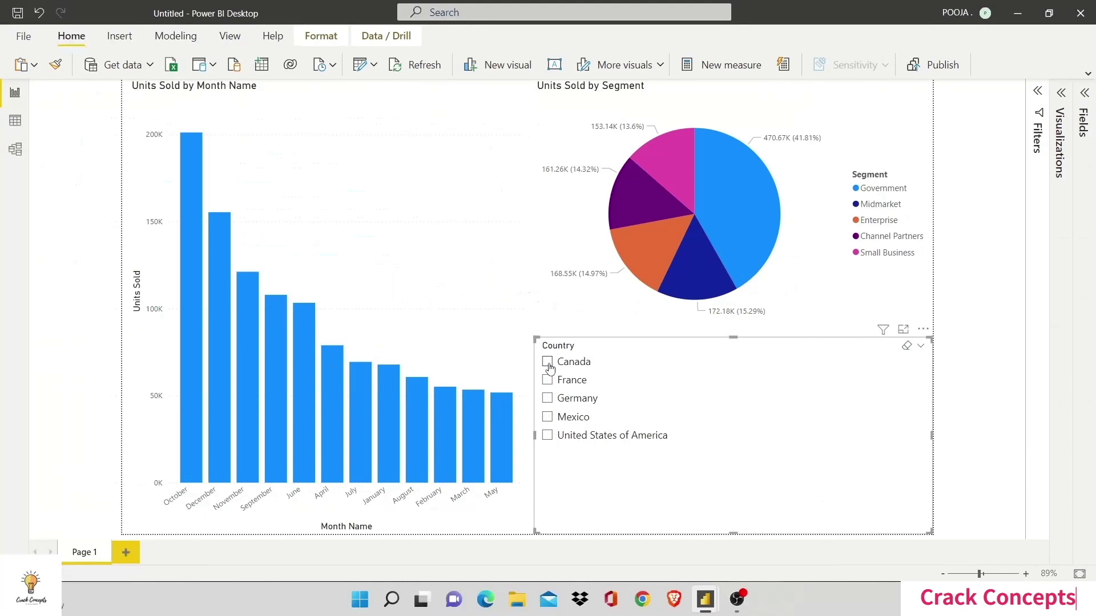
{"action": "left_click", "coordinate": [550, 381]}
{"action": "left_click", "coordinate": [549, 382]}
{"action": "left_click", "coordinate": [549, 437]}
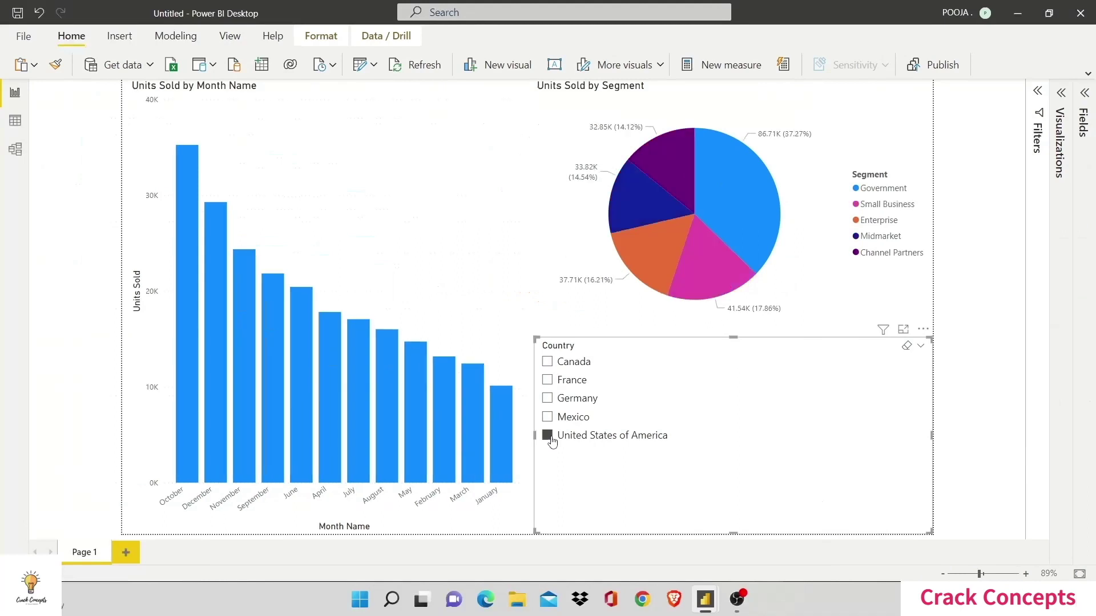
{"action": "left_click", "coordinate": [549, 363]}
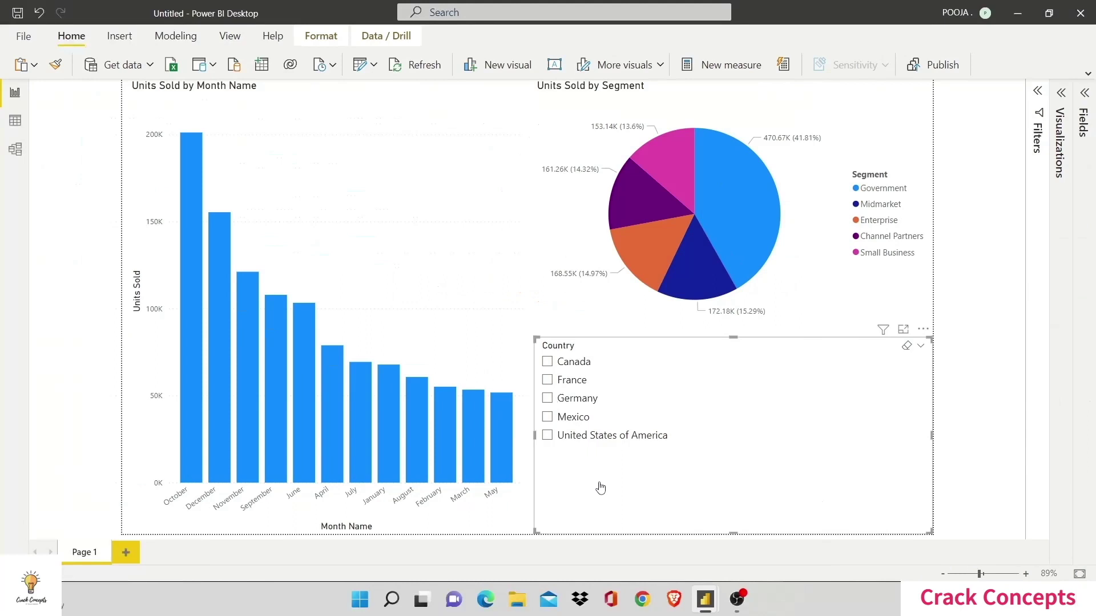
- Try the Horizontal orientation in the Country slicer's formatting settings and set it back to Vertical
{"action": "left_click", "coordinate": [1061, 96]}
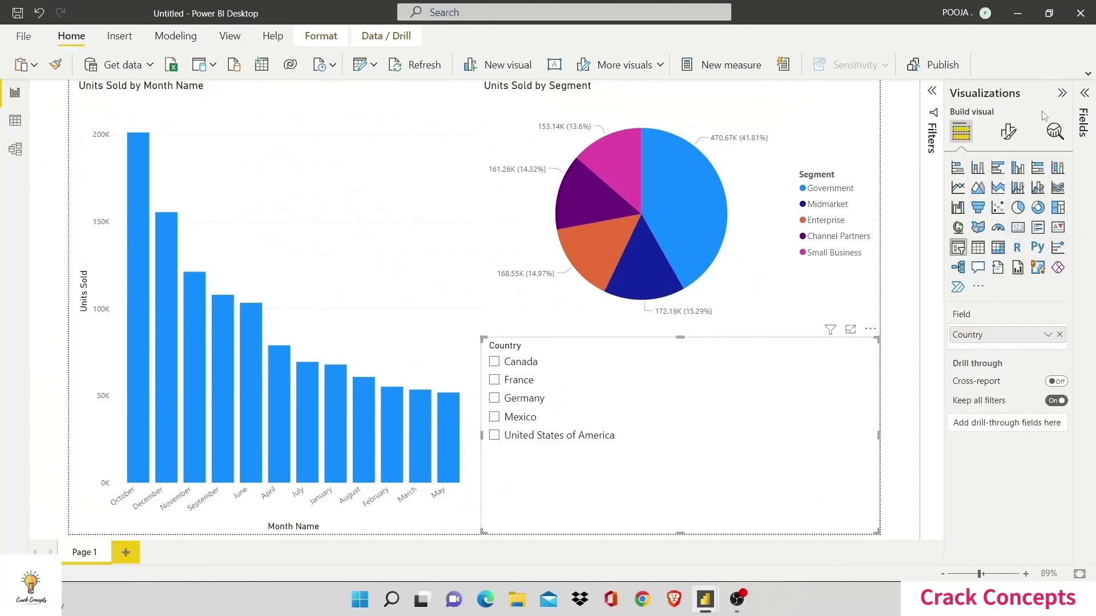
{"action": "left_click", "coordinate": [1010, 131]}
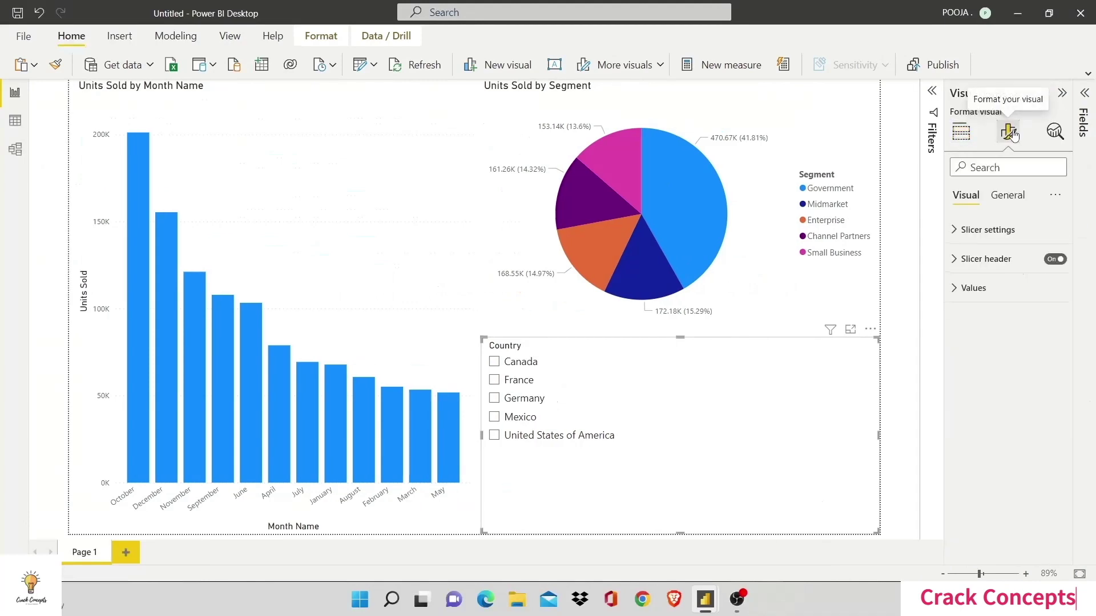
{"action": "left_click", "coordinate": [957, 234]}
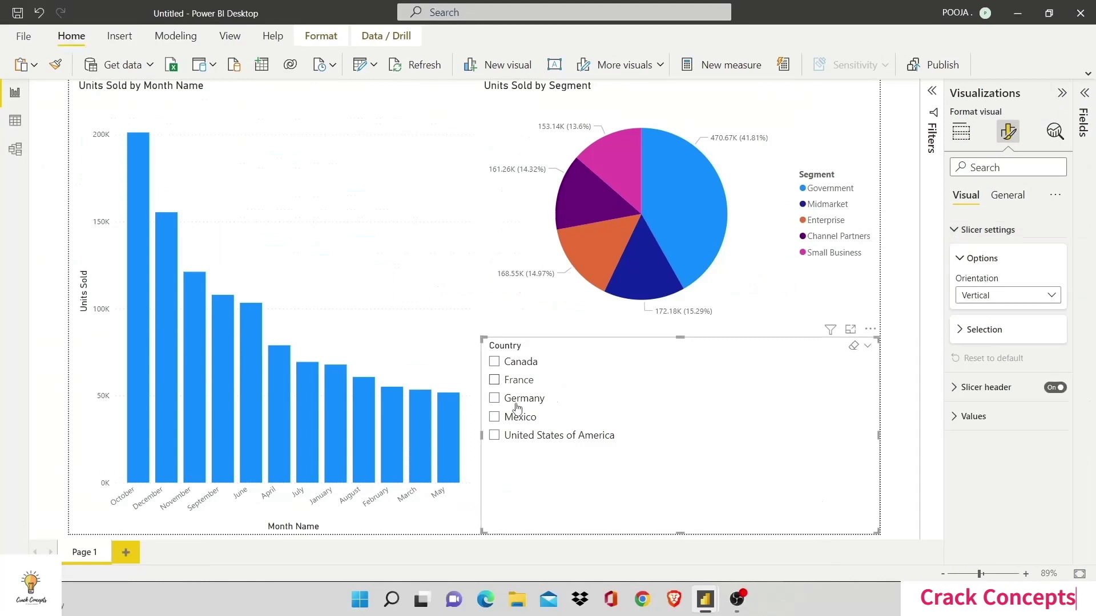
{"action": "left_click", "coordinate": [1002, 297]}
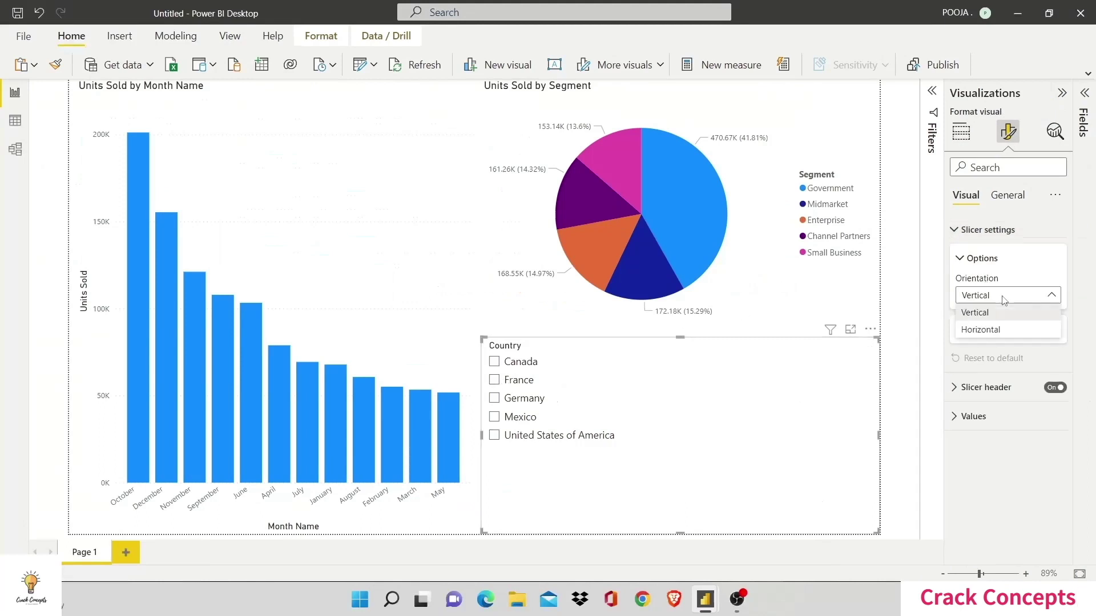
{"action": "left_click", "coordinate": [993, 329]}
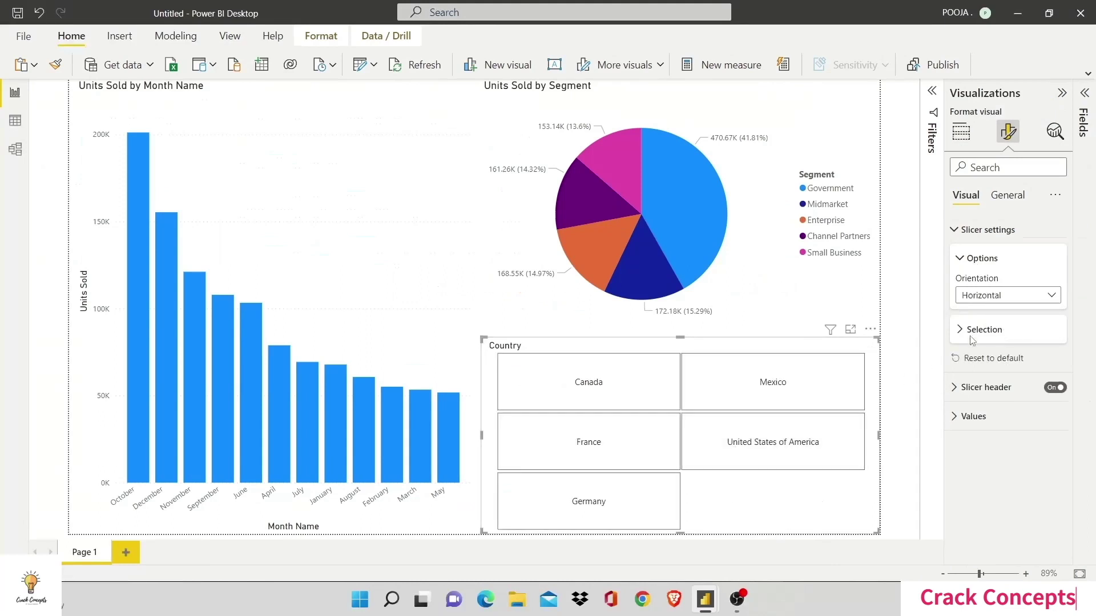
{"action": "left_click", "coordinate": [1025, 292]}
{"action": "left_click", "coordinate": [975, 314]}
{"action": "left_click", "coordinate": [960, 260]}
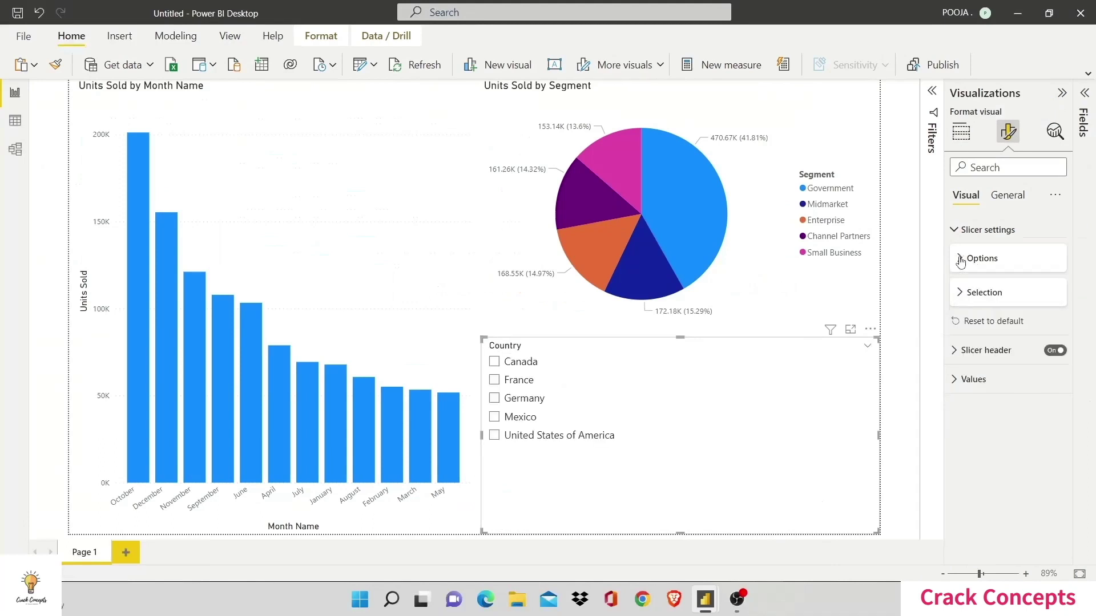
- Enable the "Select all" option in the Country slicer's selection settings
{"action": "left_click", "coordinate": [959, 294]}
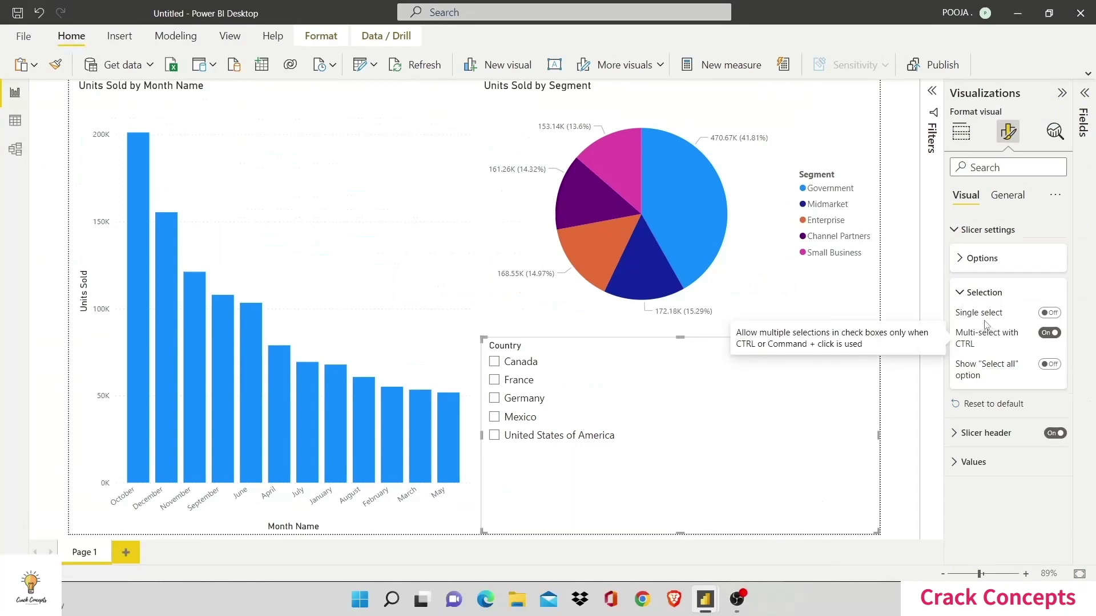
{"action": "mouse_move", "coordinate": [984, 341]}
{"action": "left_click", "coordinate": [1047, 365]}
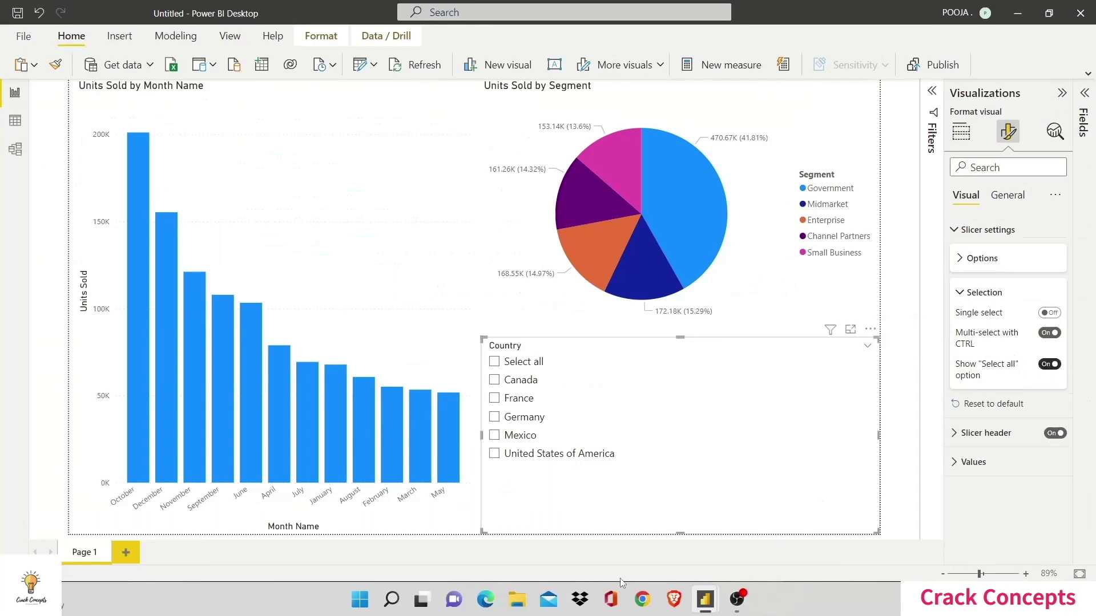
{"action": "left_click", "coordinate": [985, 293]}
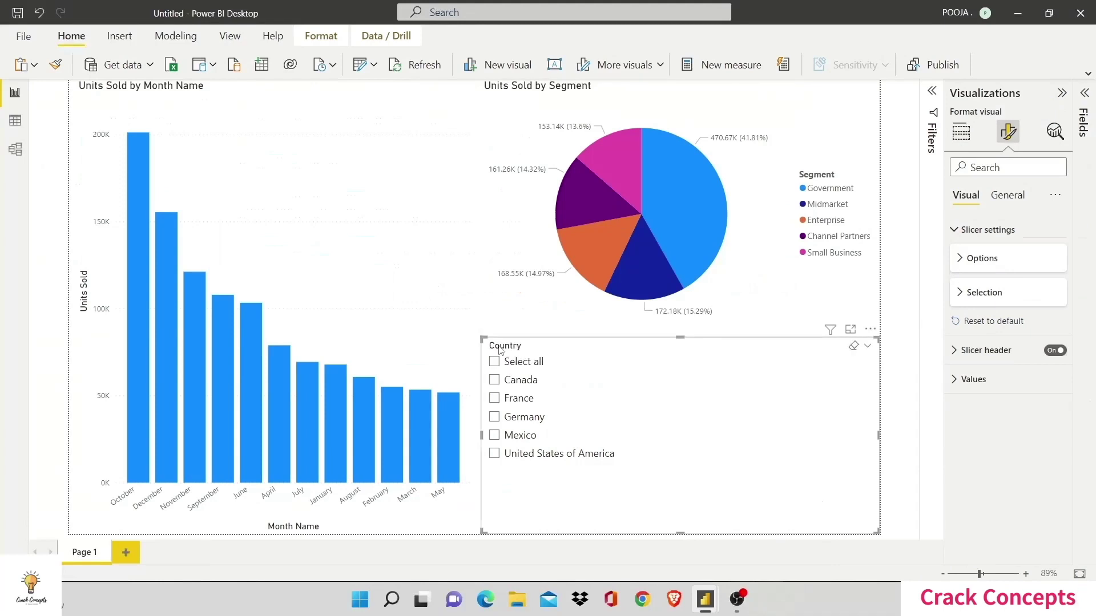
- Examine the Country slicer's formatting options for the header text, values, title and effects
{"action": "left_click", "coordinate": [970, 350]}
{"action": "scroll", "coordinate": [1014, 451], "scroll_direction": "down", "scroll_amount": 1}
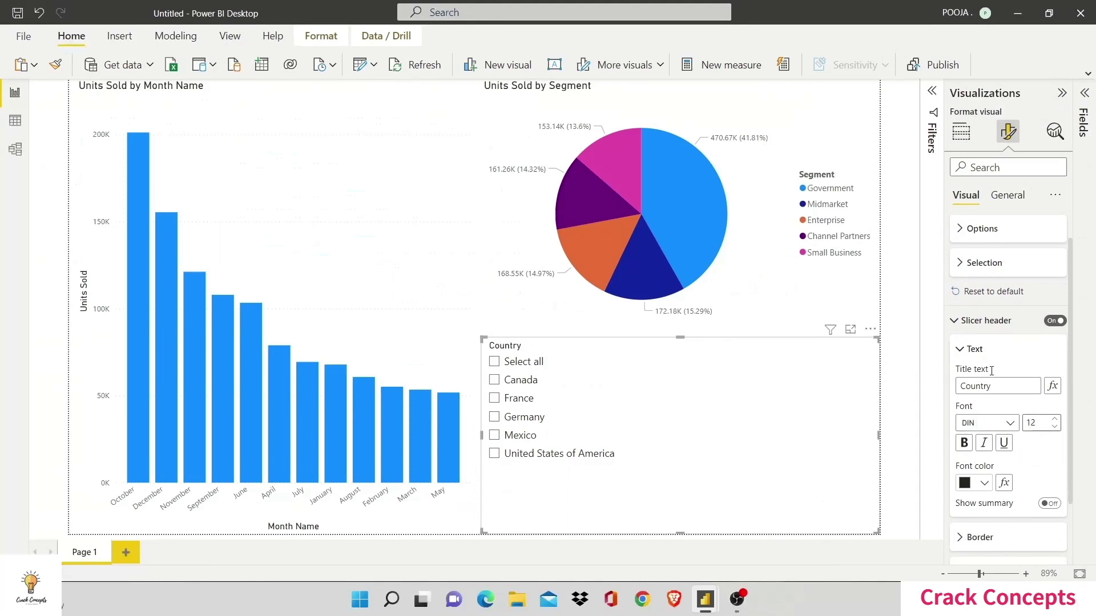
{"action": "left_click", "coordinate": [971, 348]}
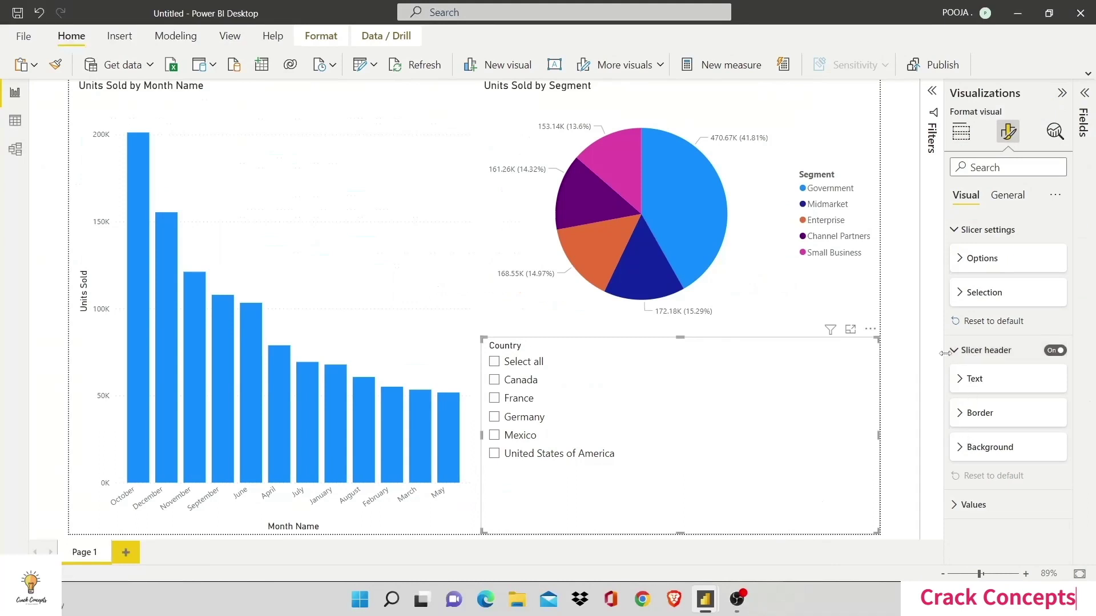
{"action": "left_click", "coordinate": [958, 352]}
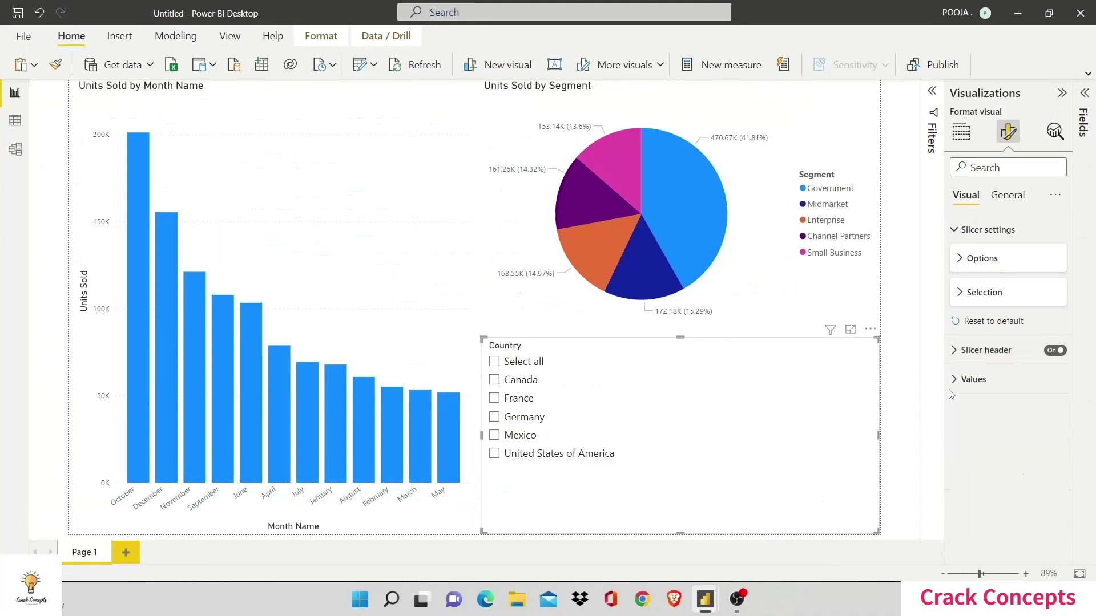
{"action": "left_click", "coordinate": [955, 380]}
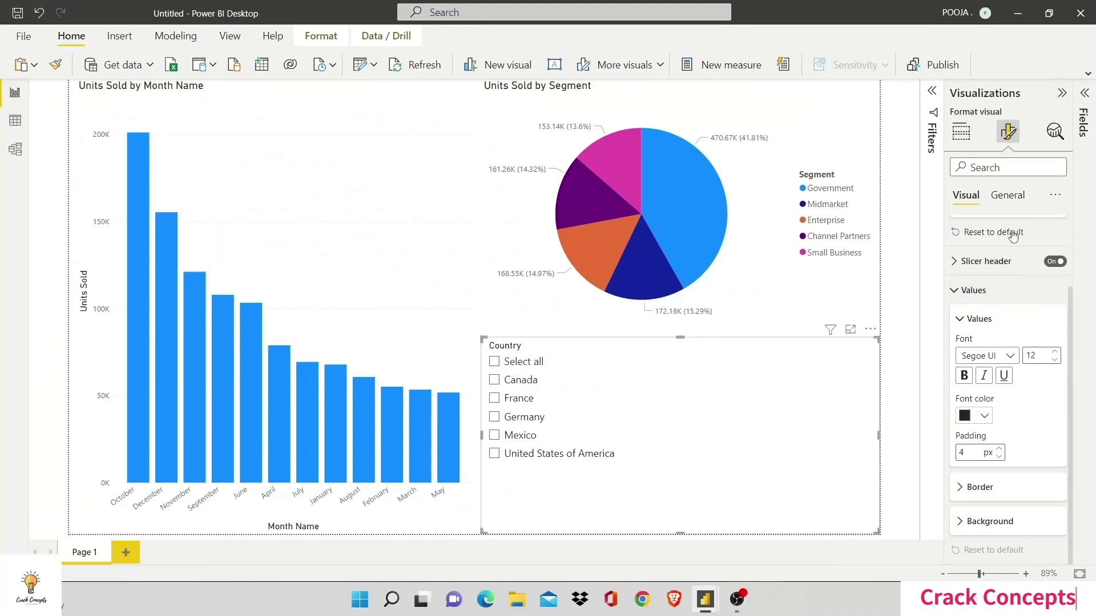
{"action": "left_click", "coordinate": [1003, 198]}
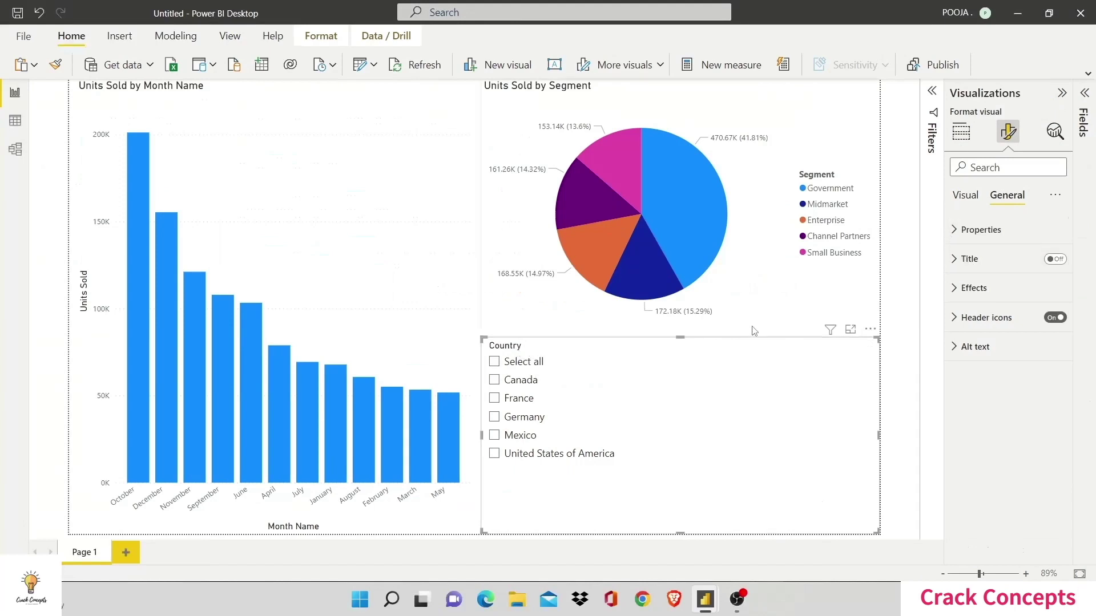
{"action": "left_click", "coordinate": [963, 261]}
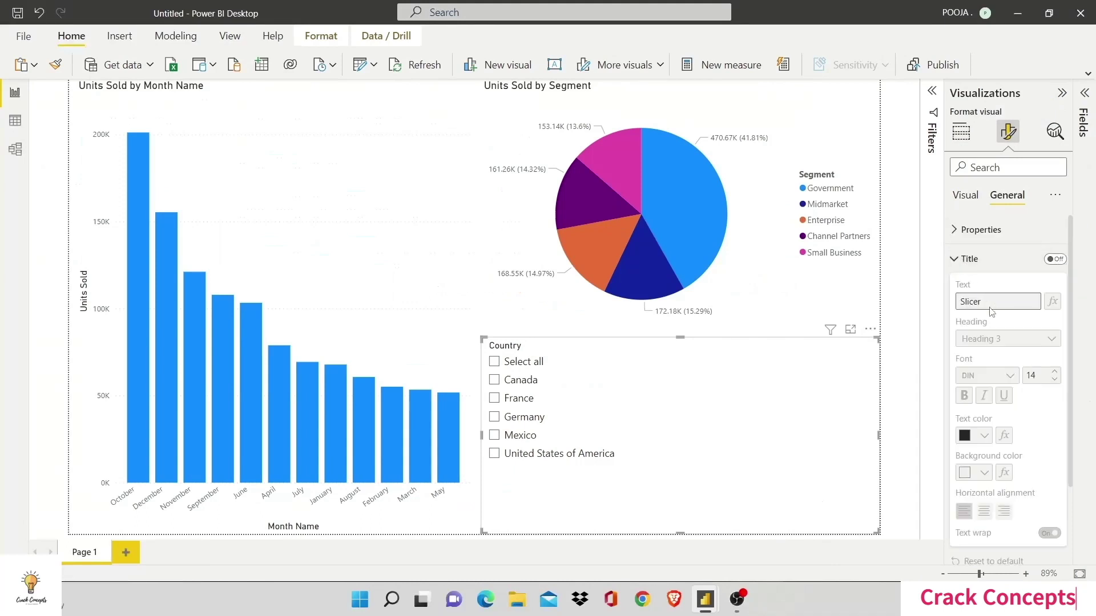
{"action": "left_click", "coordinate": [964, 260]}
{"action": "left_click", "coordinate": [972, 288]}
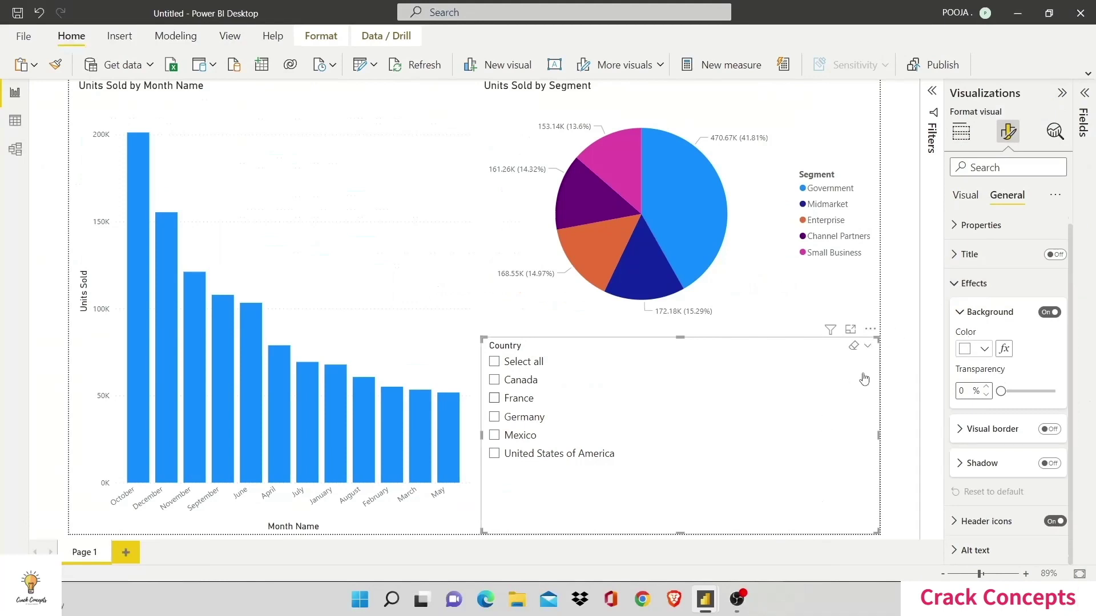
- Try an orange background color for the Country slicer and set the background back to white
{"action": "left_click", "coordinate": [985, 350]}
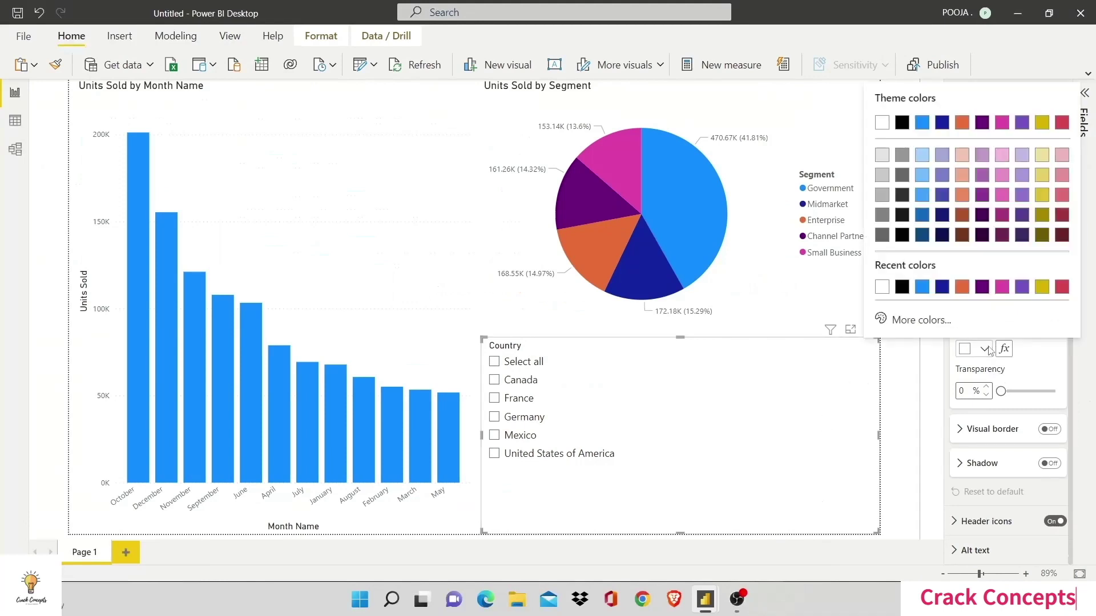
{"action": "left_click", "coordinate": [962, 197]}
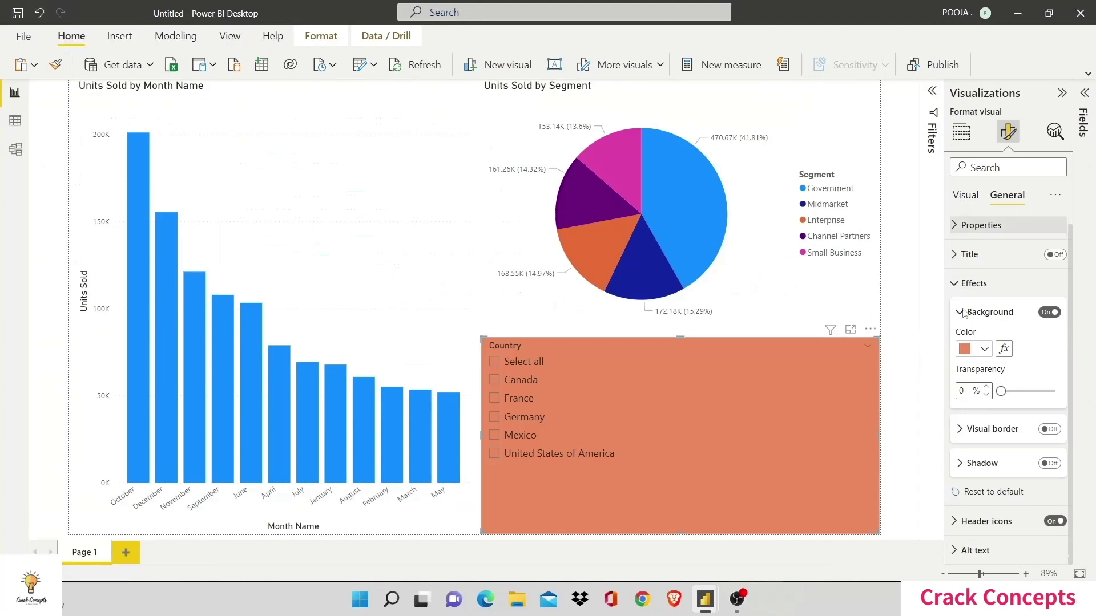
{"action": "left_click", "coordinate": [965, 349]}
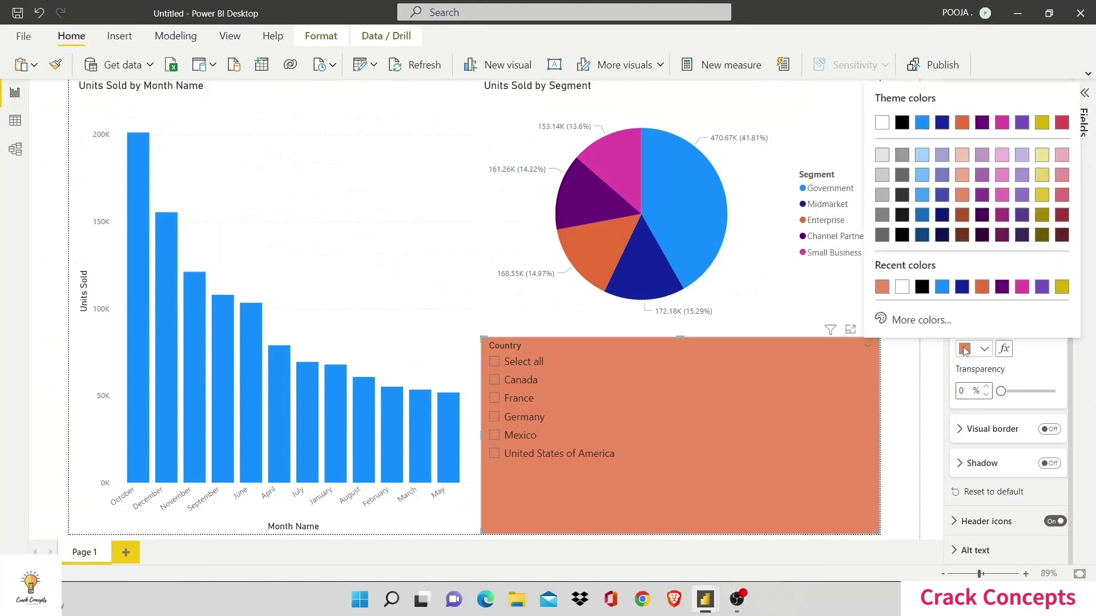
{"action": "left_click", "coordinate": [882, 122]}
{"action": "left_click", "coordinate": [963, 313]}
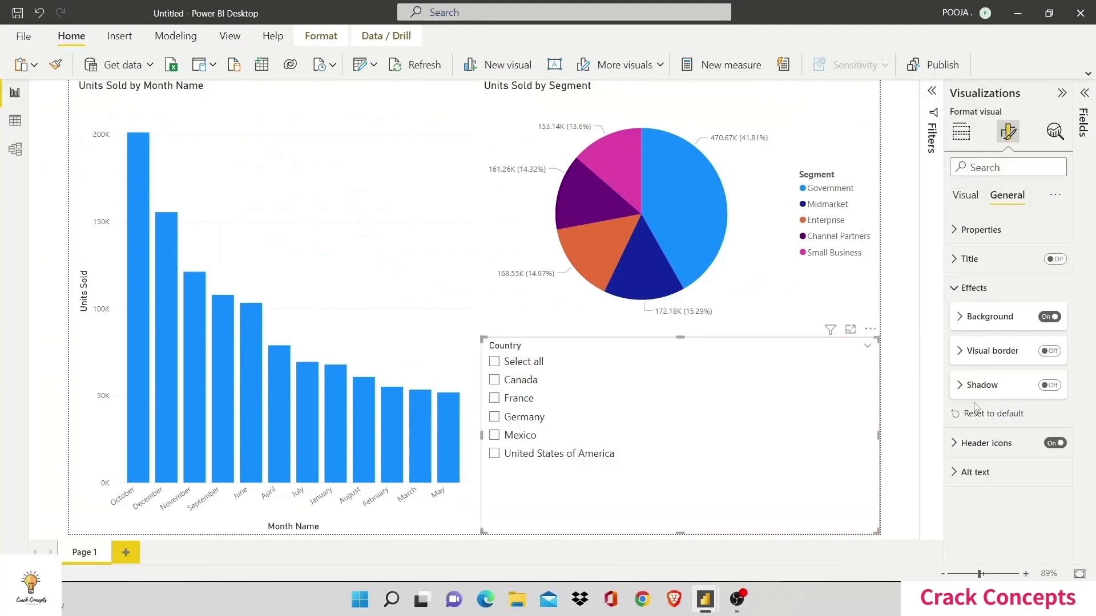
- Reset all of the Country slicer's format settings to default and deselect the slicer
{"action": "left_click", "coordinate": [958, 287]}
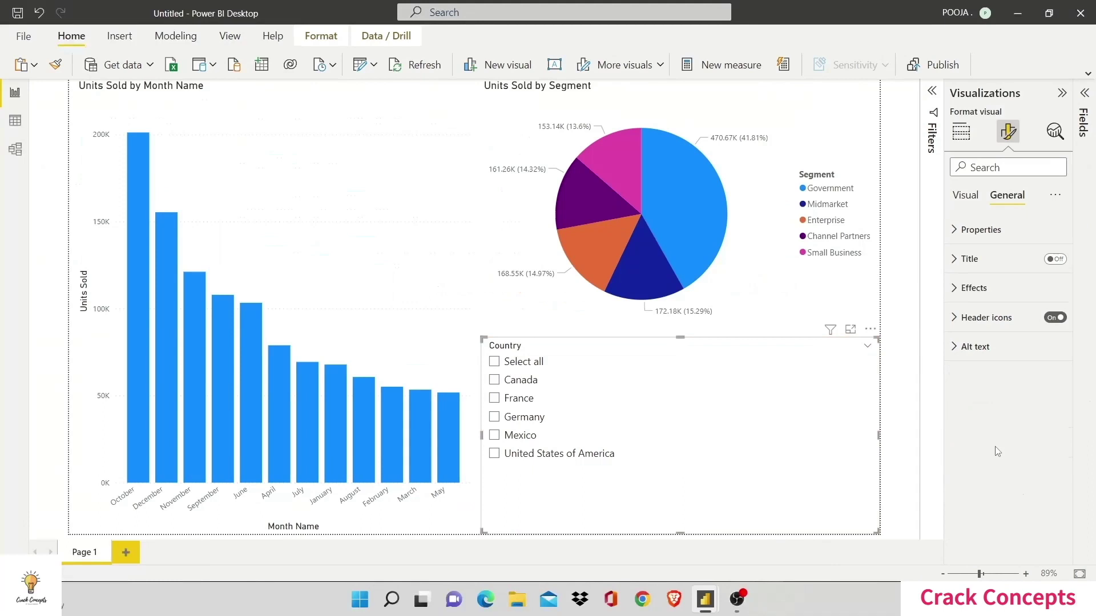
{"action": "left_click", "coordinate": [1056, 195]}
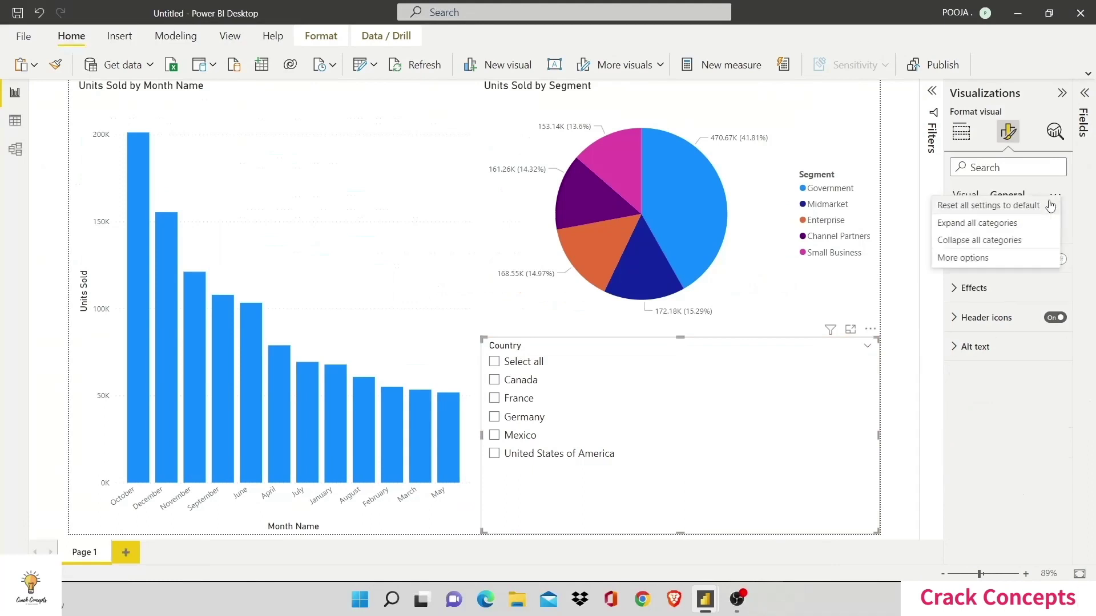
{"action": "left_click", "coordinate": [1046, 206]}
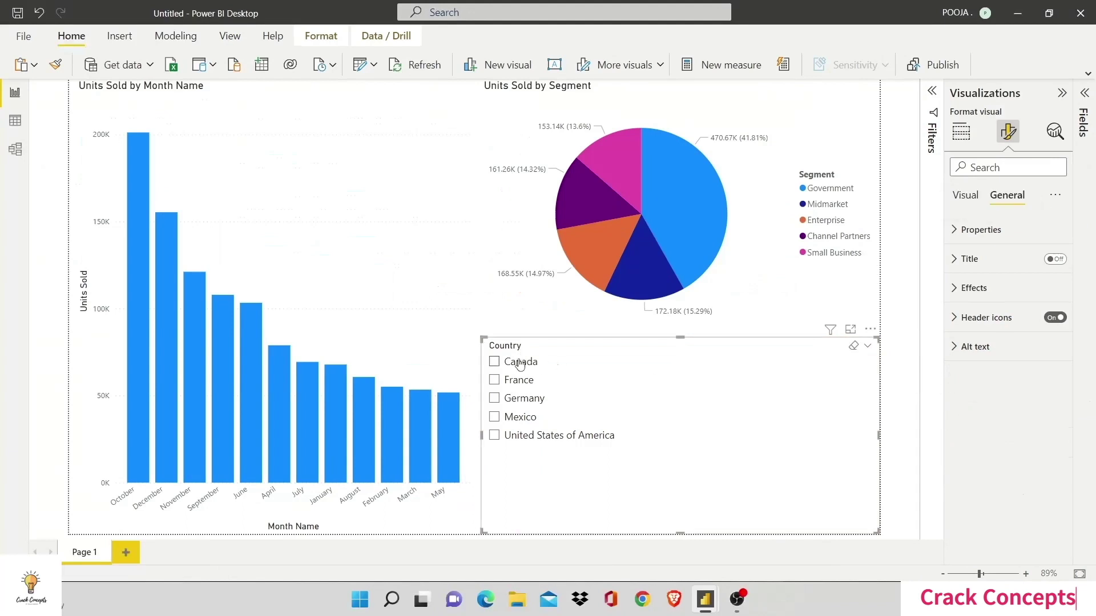
{"action": "left_click", "coordinate": [909, 362]}
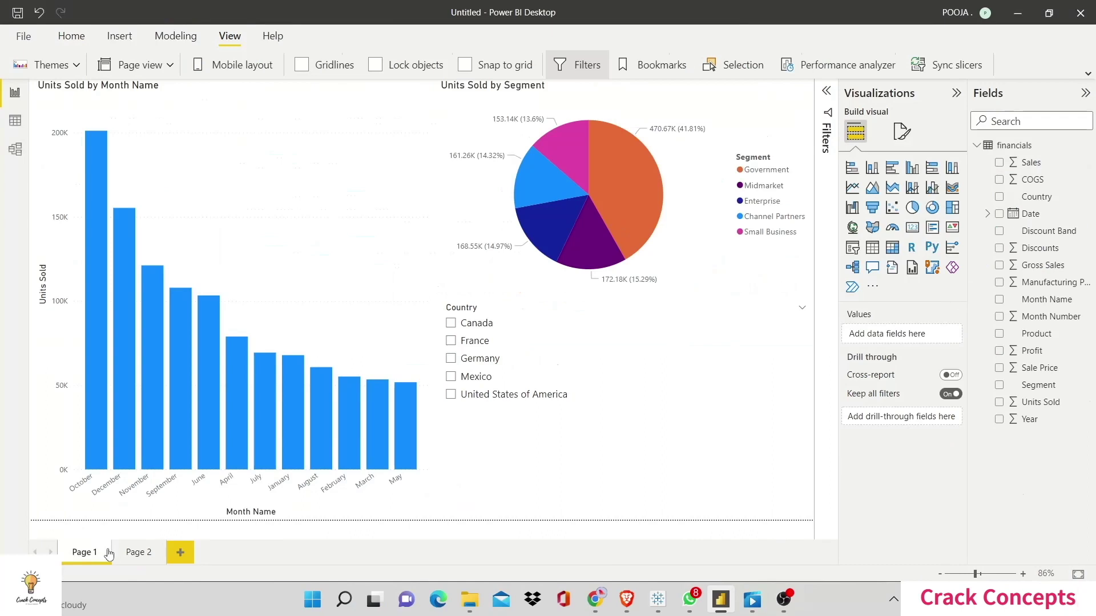
- Examine the fields used by the Profit by Segment donut chart on Page 2
{"action": "left_click", "coordinate": [137, 552]}
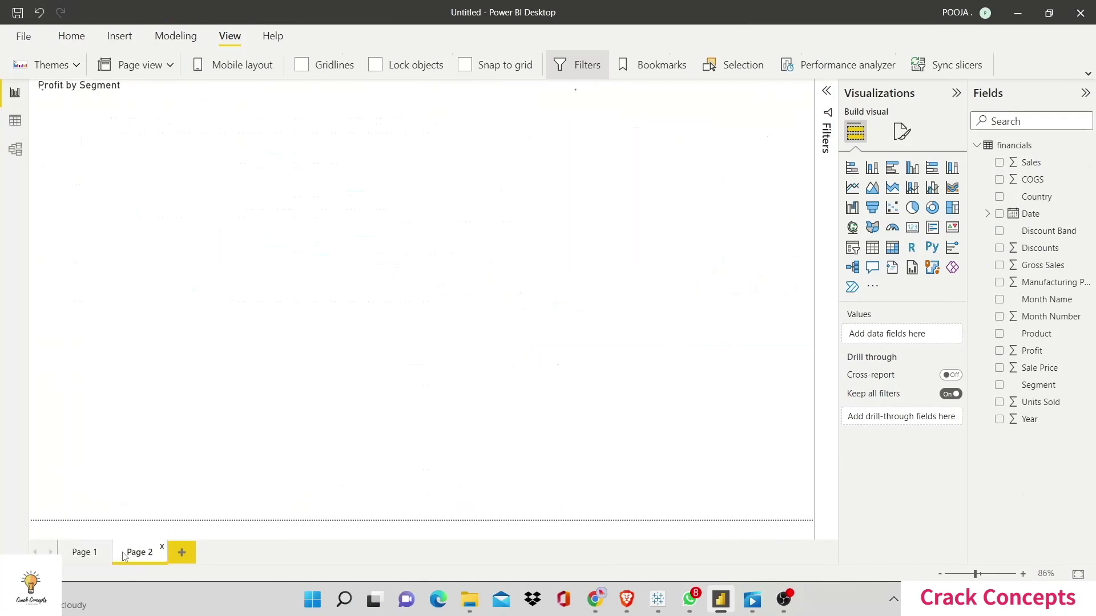
{"action": "left_click", "coordinate": [445, 137]}
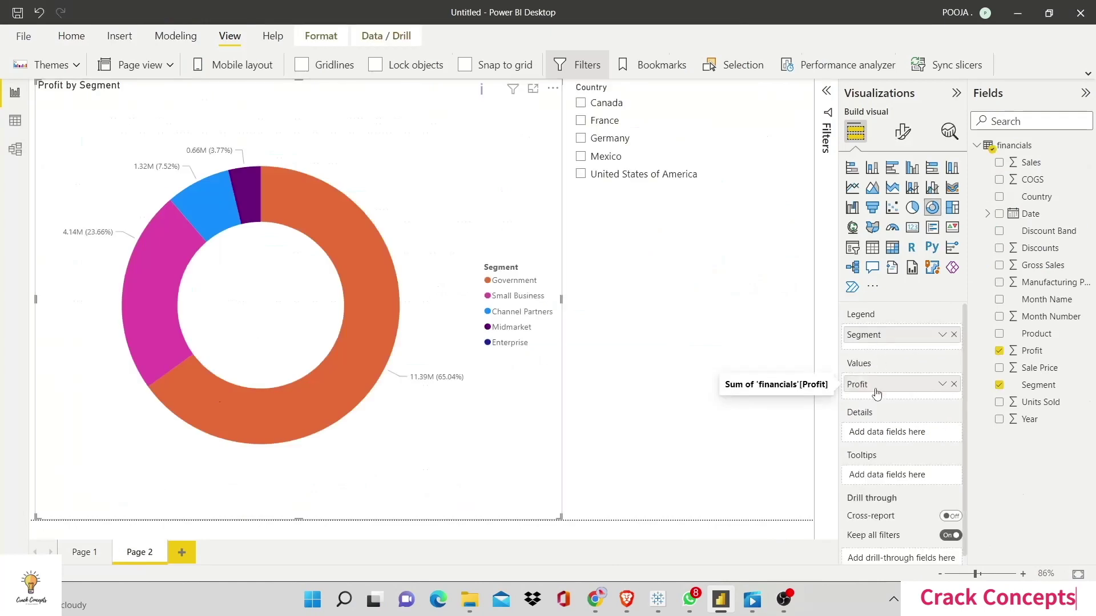
{"action": "left_click", "coordinate": [710, 338]}
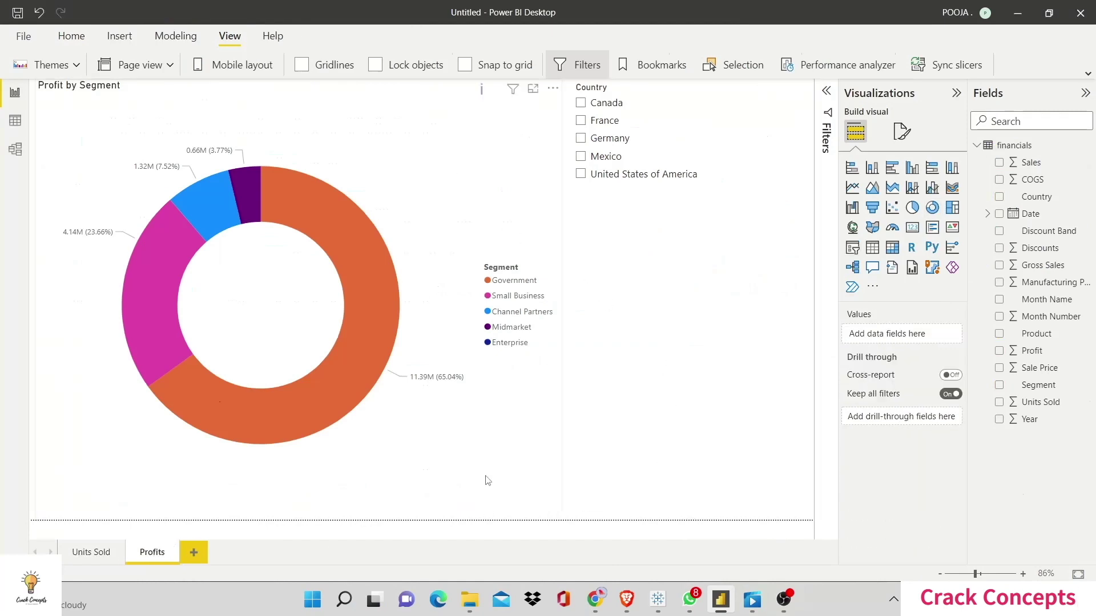
- Show the slicer syncing settings for the Country slicer on the Units Sold page
{"action": "left_click", "coordinate": [72, 36]}
{"action": "left_click", "coordinate": [230, 36]}
{"action": "left_click", "coordinate": [1089, 75]}
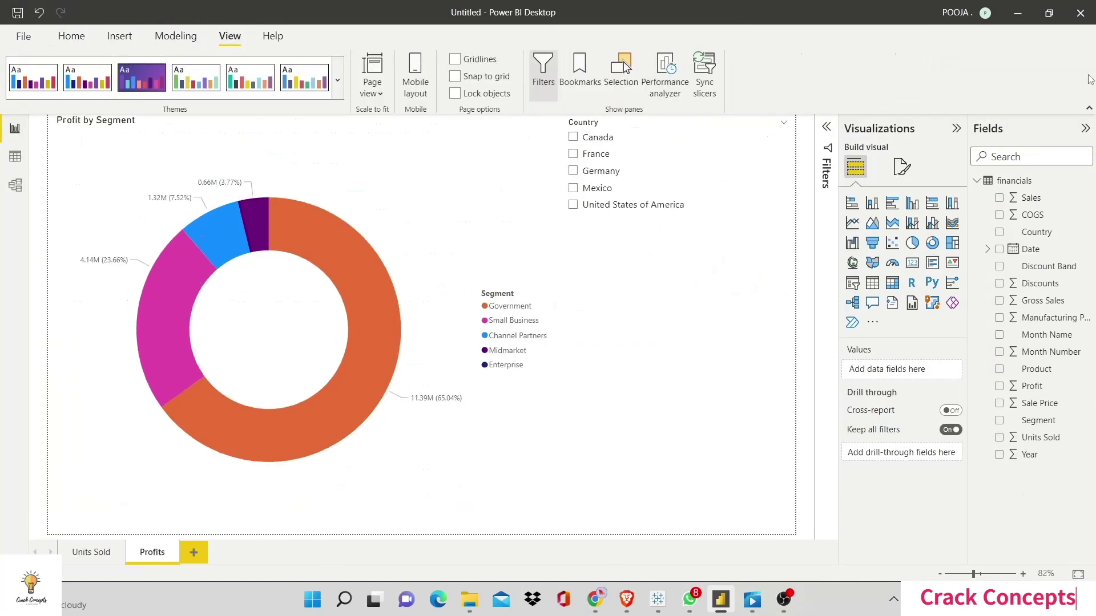
{"action": "left_click", "coordinate": [705, 74]}
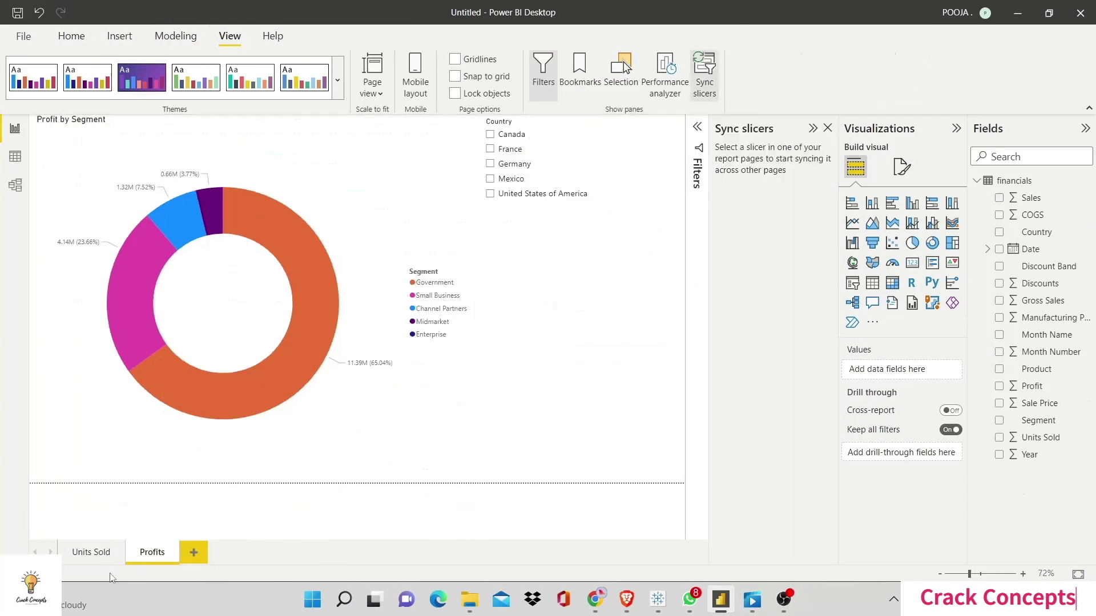
{"action": "left_click", "coordinate": [90, 555]}
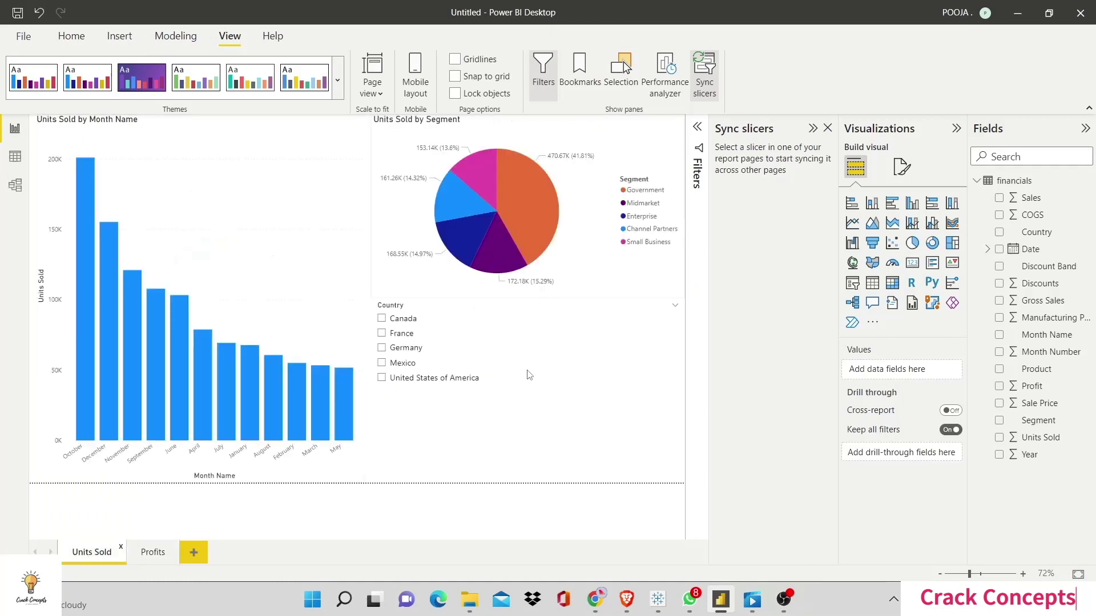
{"action": "left_click", "coordinate": [575, 356]}
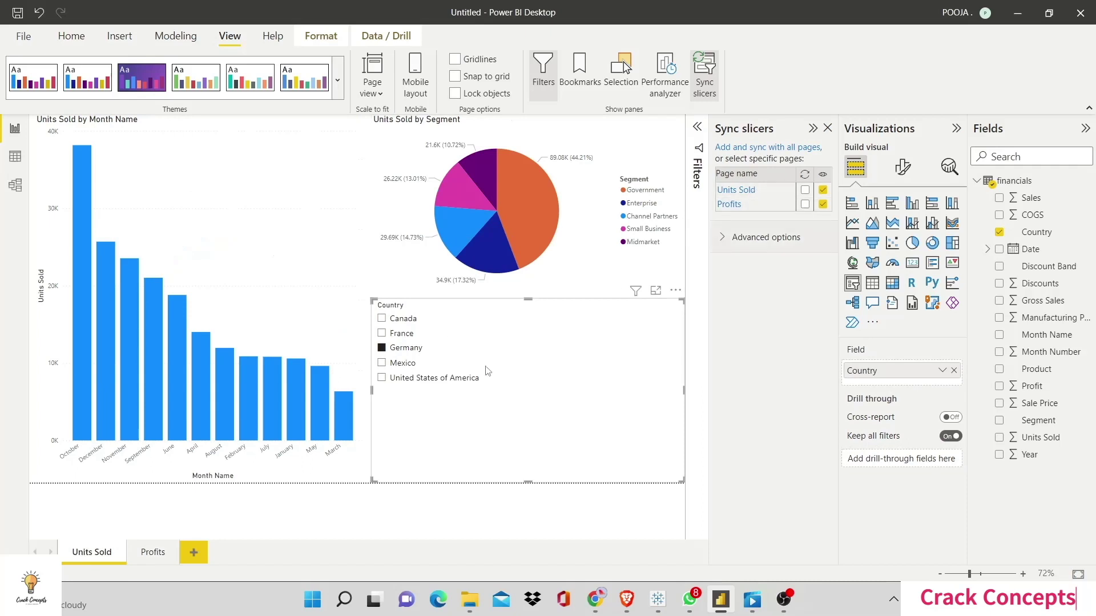
- Clear the Germany selection and sync the Country slicer between the Units Sold and Profits pages
{"action": "left_click", "coordinate": [382, 348]}
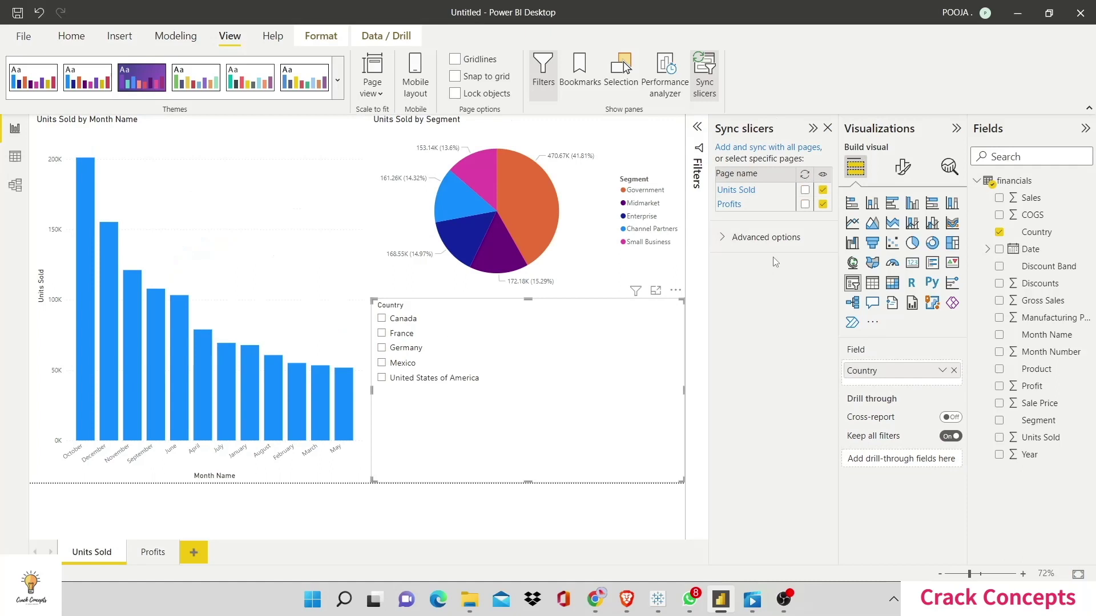
{"action": "left_click", "coordinate": [805, 191]}
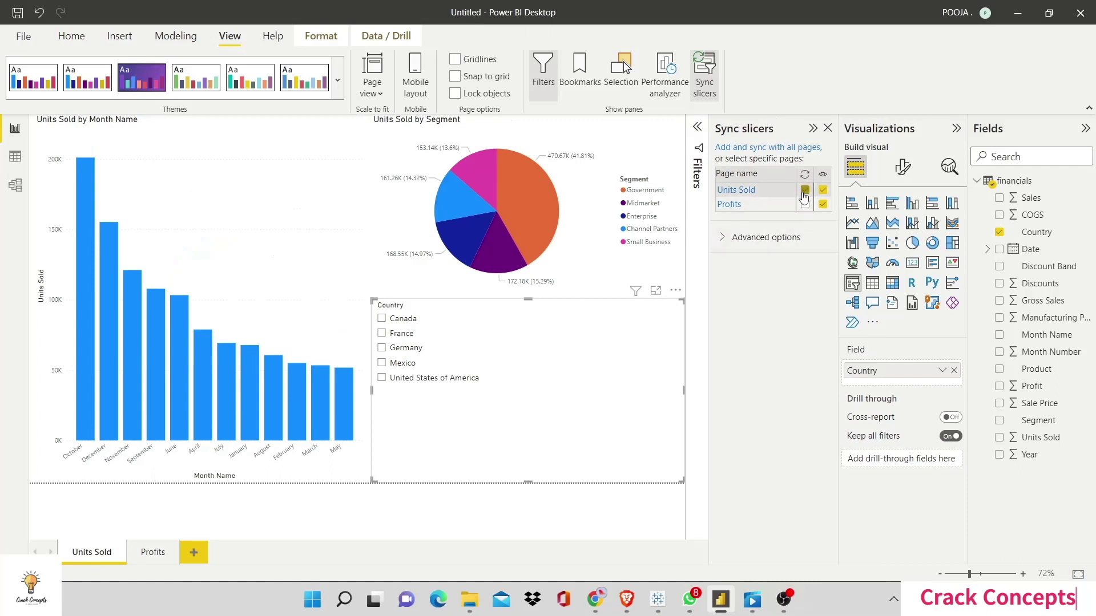
{"action": "left_click", "coordinate": [805, 205]}
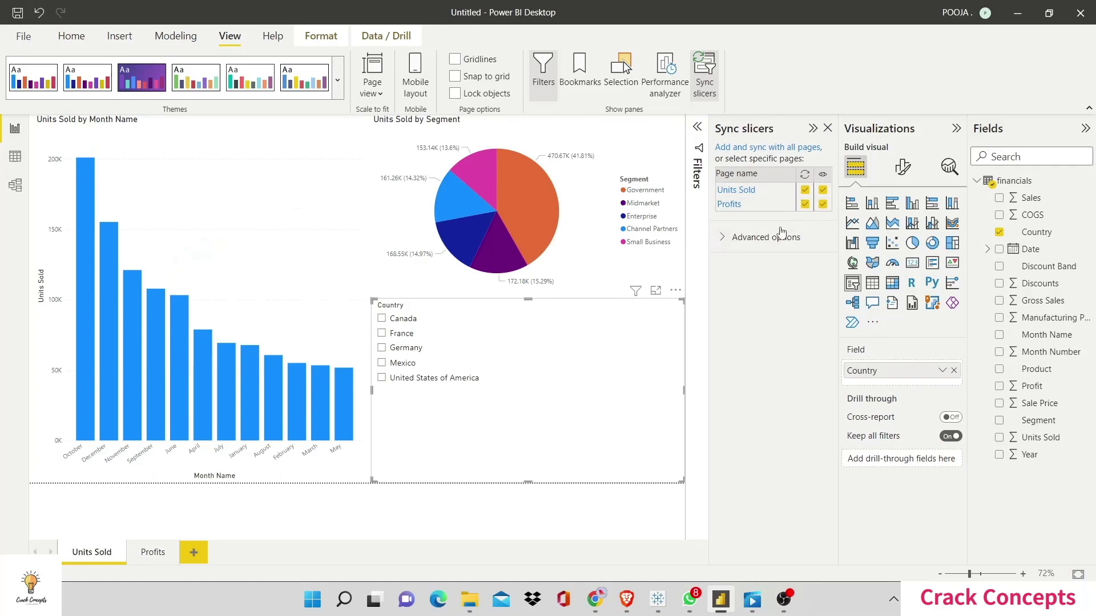
{"action": "left_click", "coordinate": [956, 129]}
{"action": "left_click", "coordinate": [1085, 130]}
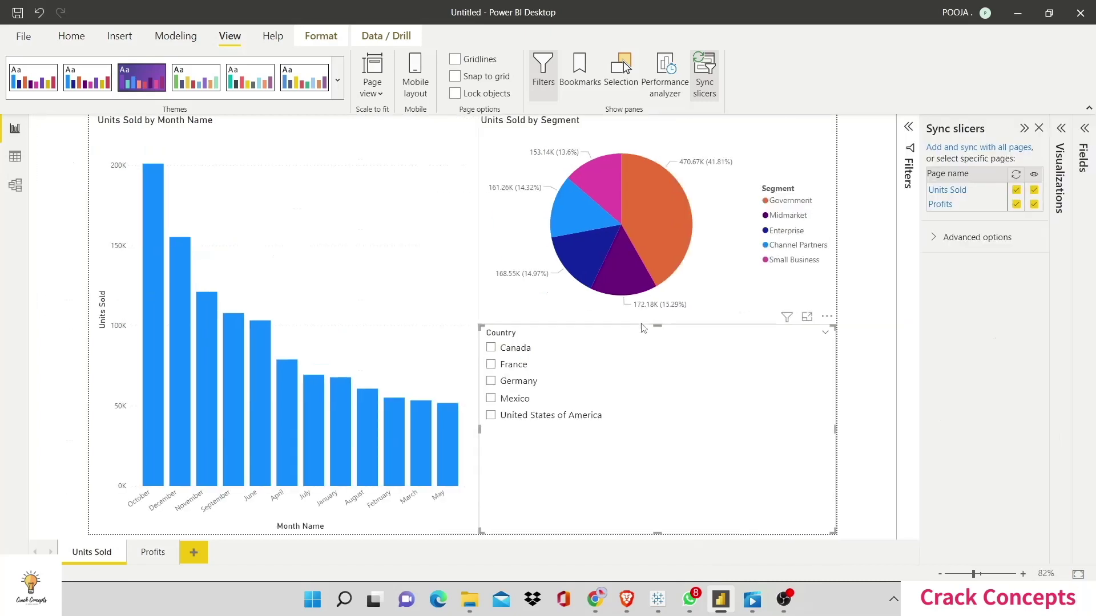
- Test the synced slicer by selecting Mexico on Units Sold and United States of America on Profits, checking the other page each time
{"action": "left_click", "coordinate": [491, 399]}
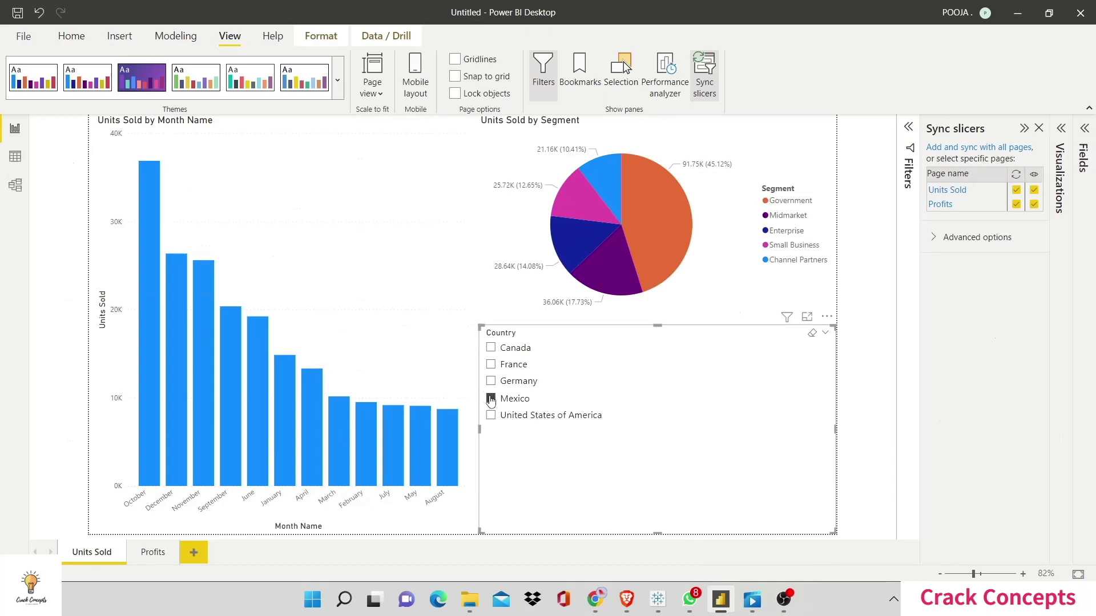
{"action": "left_click", "coordinate": [1089, 108]}
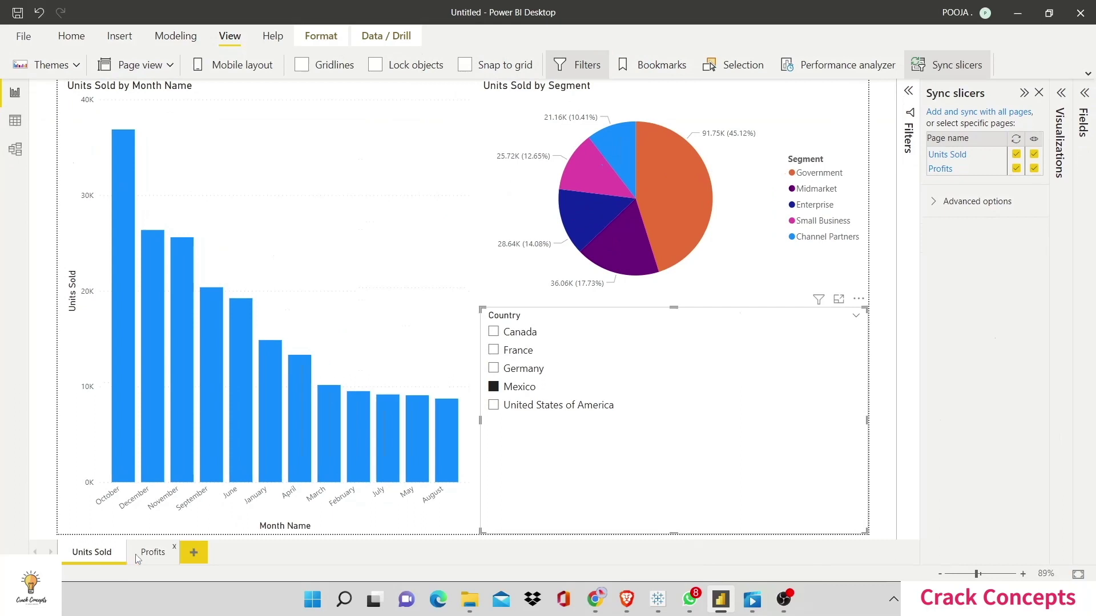
{"action": "left_click", "coordinate": [143, 554]}
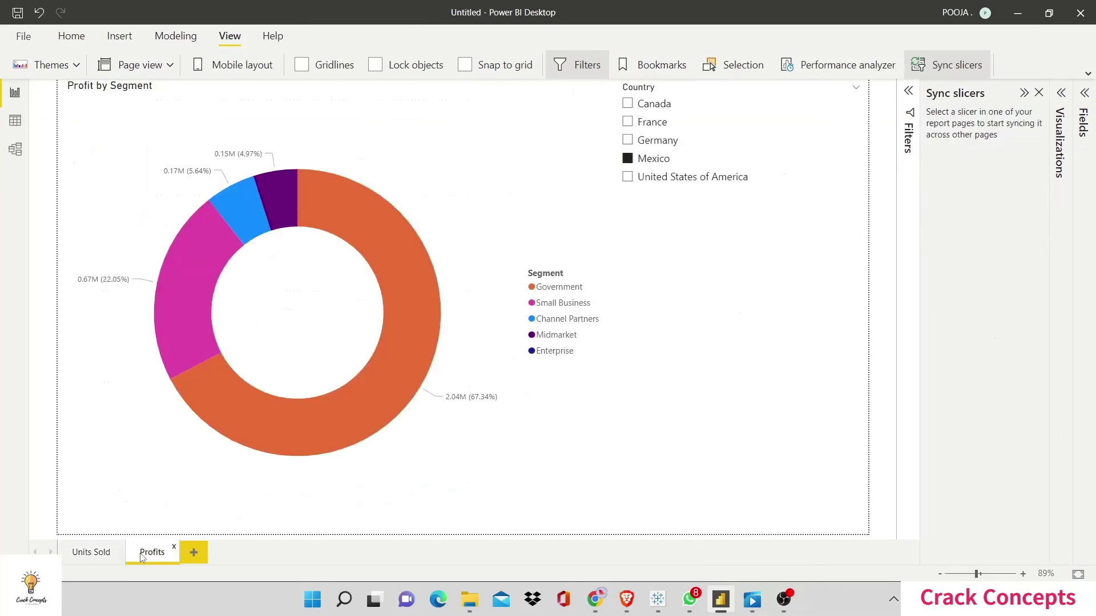
{"action": "left_click", "coordinate": [627, 177]}
{"action": "left_click", "coordinate": [74, 553]}
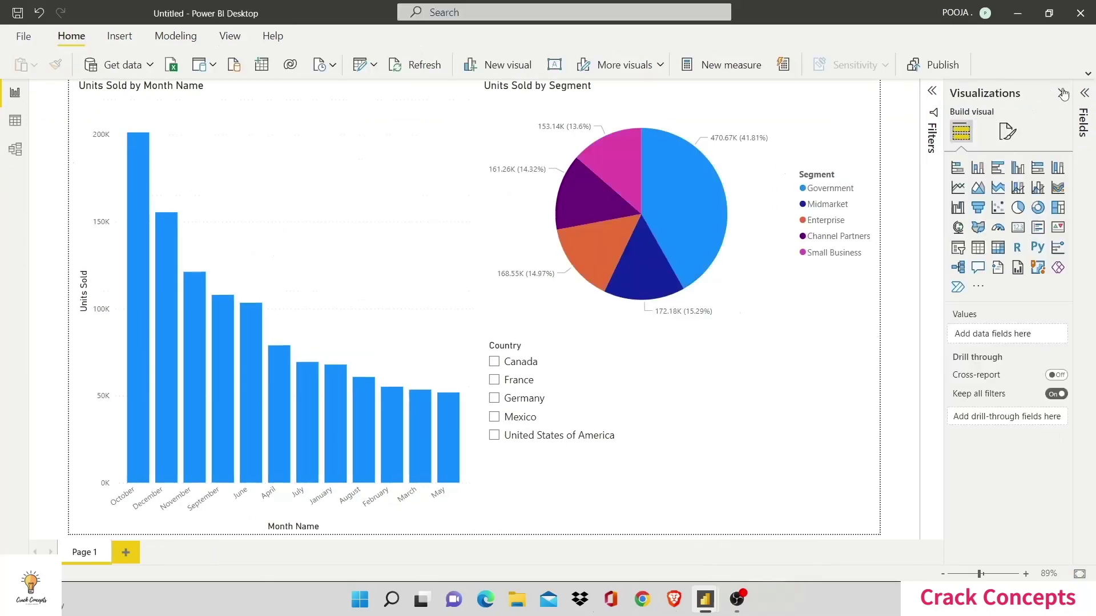
- Collapse the Visualizations pane to give the report canvas more room
{"action": "left_click", "coordinate": [1062, 96]}
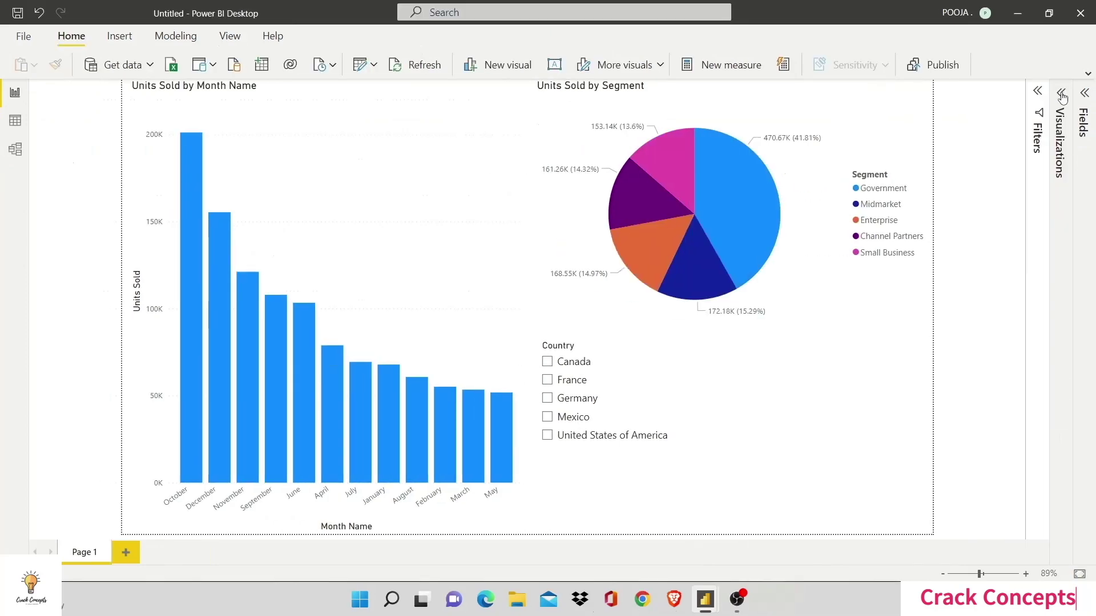